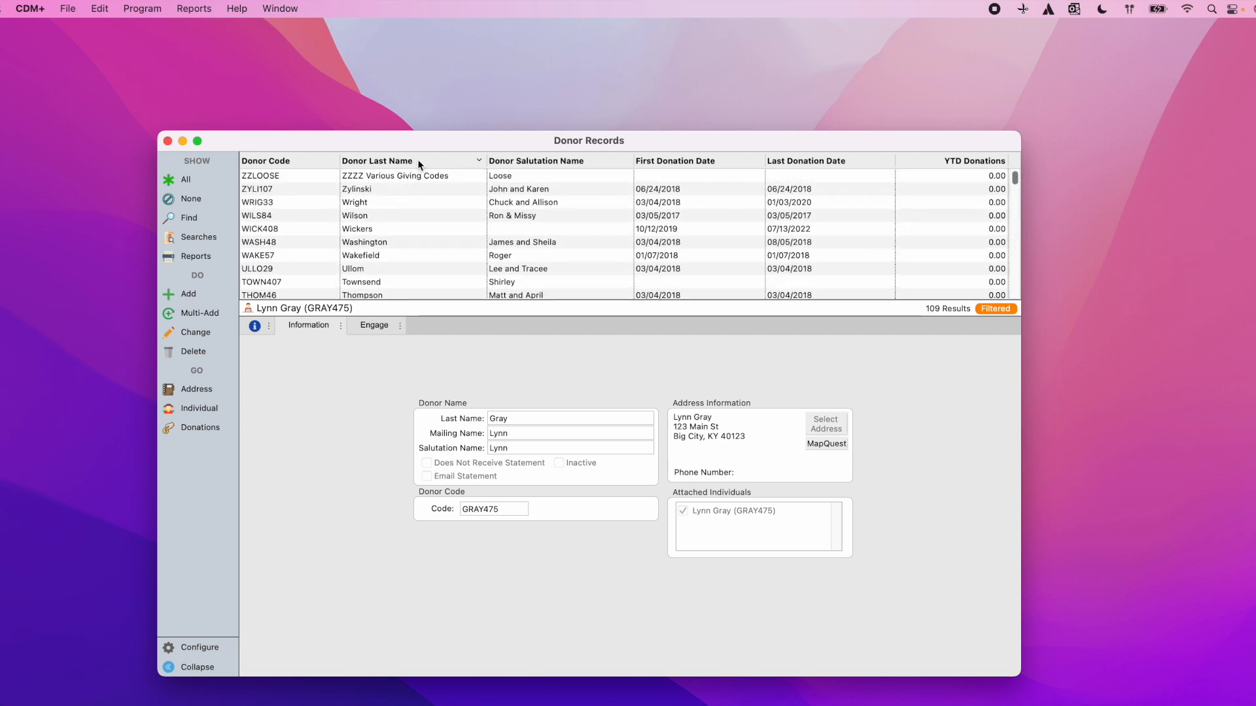
Step: Sort the donor list by last name in ascending order
{"action": "left_click", "coordinate": [415, 159]}
{"action": "scroll", "coordinate": [414, 193], "scroll_direction": "down", "scroll_amount": 6}
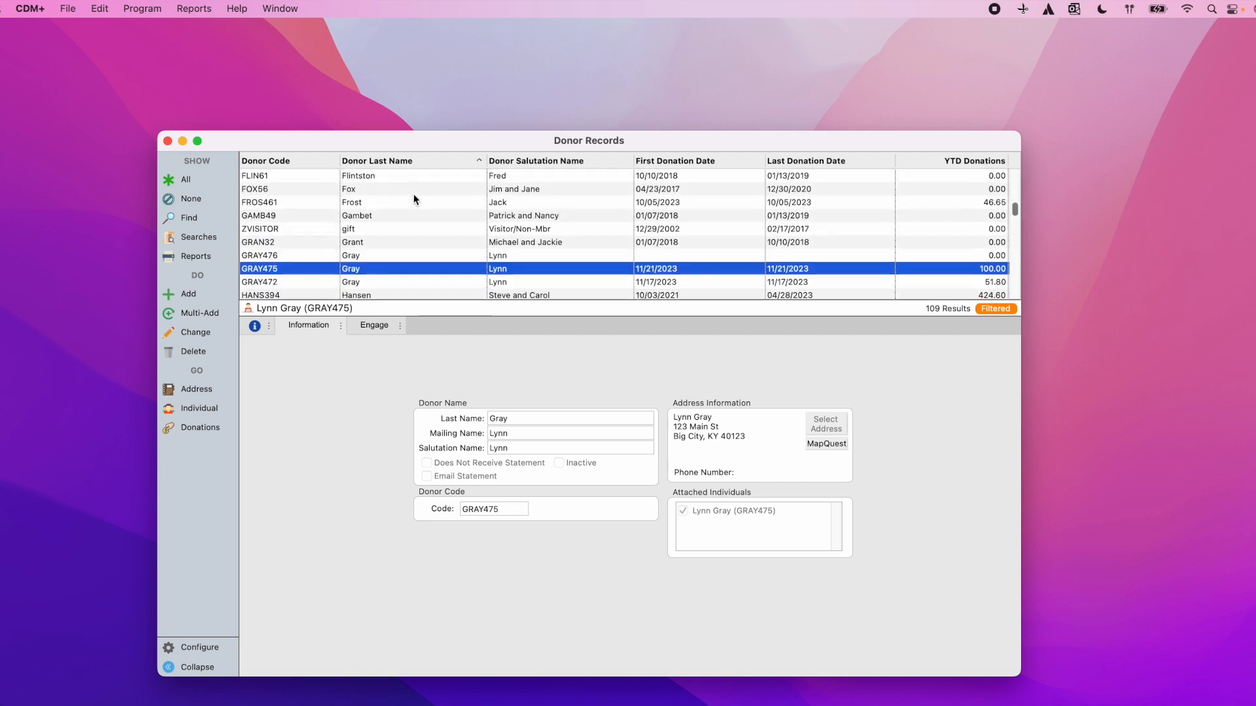
{"action": "scroll", "coordinate": [413, 200], "scroll_direction": "down", "scroll_amount": 1}
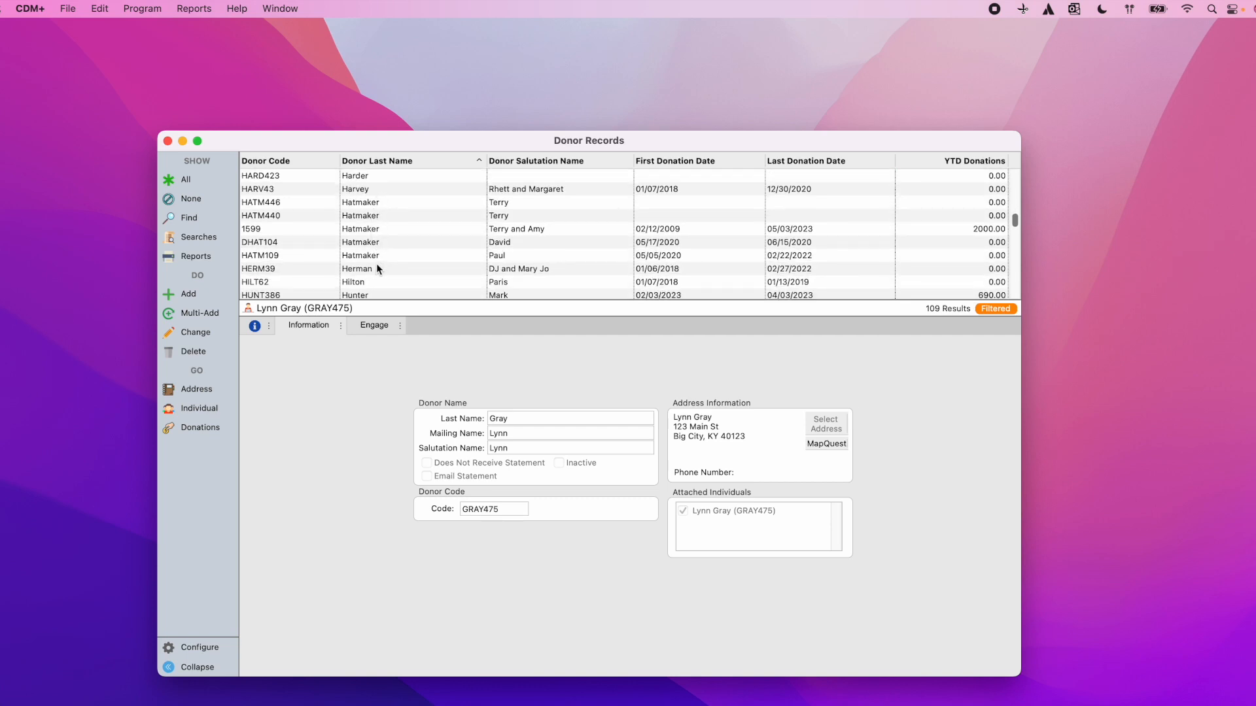
Step: Search donor last names for 'gray' to narrow the list to three donors
{"action": "left_click", "coordinate": [190, 219]}
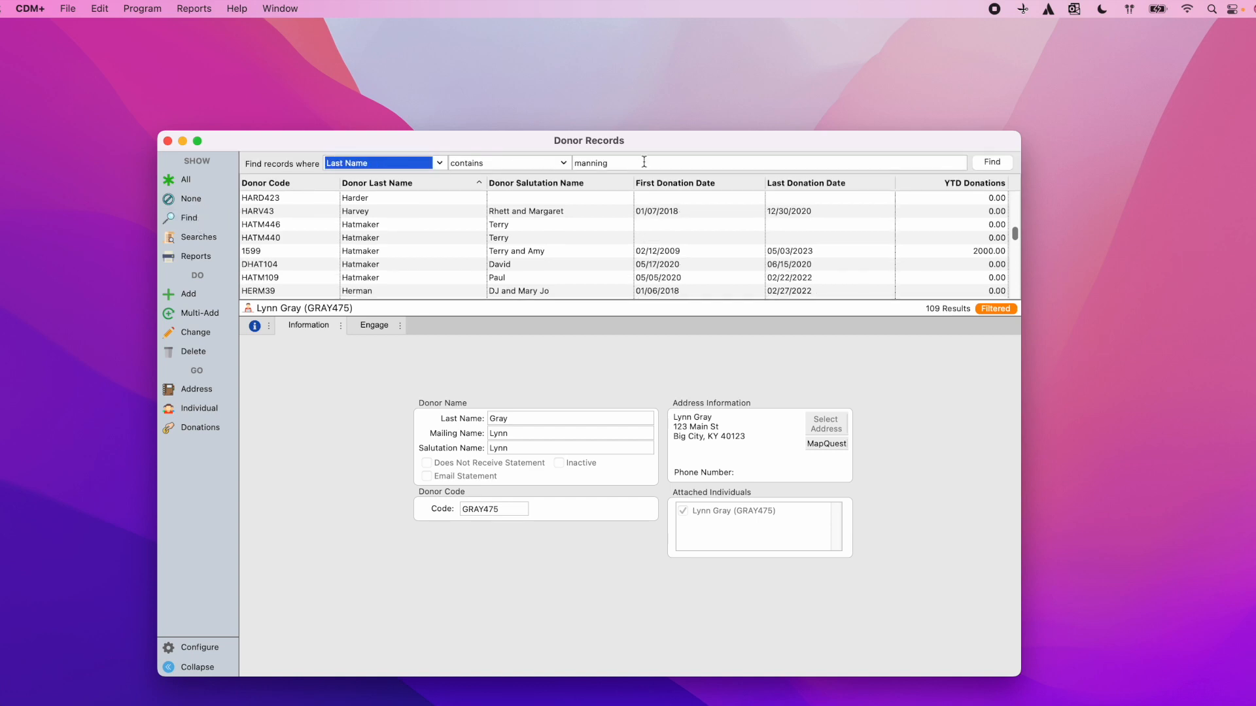
{"action": "key", "text": "Tab"}
{"action": "type", "text": "g"}
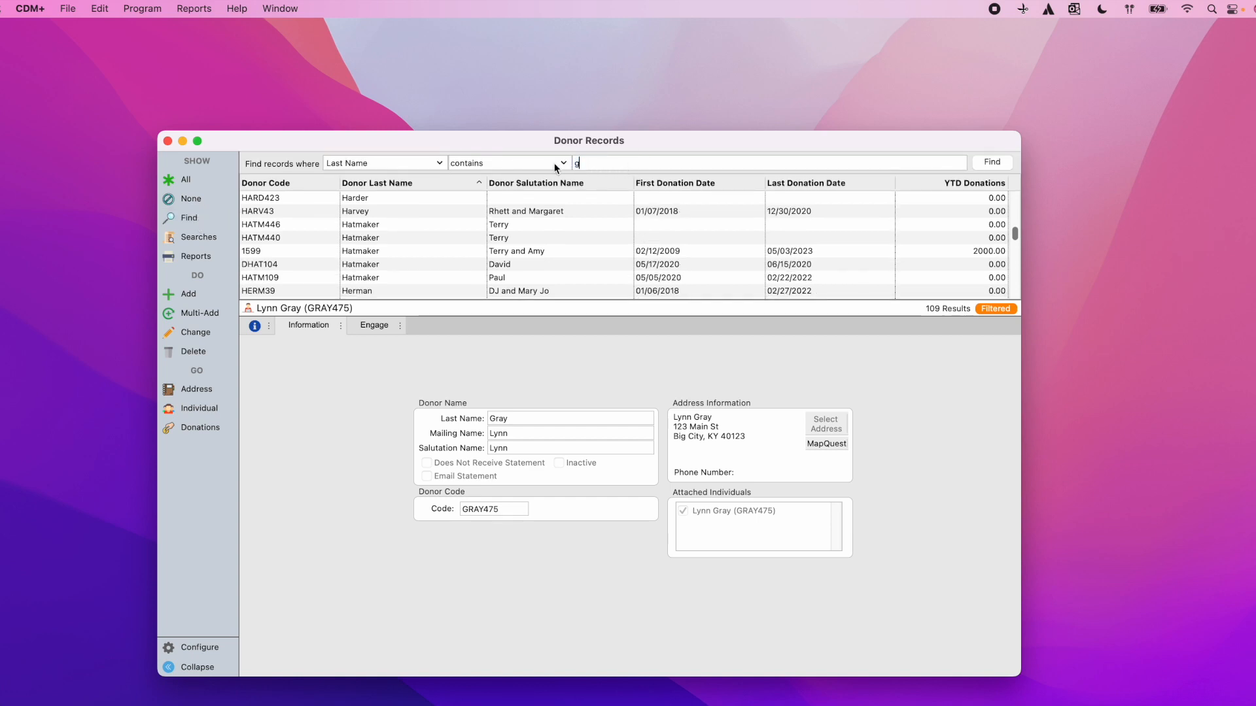
{"action": "left_click", "coordinate": [983, 165]}
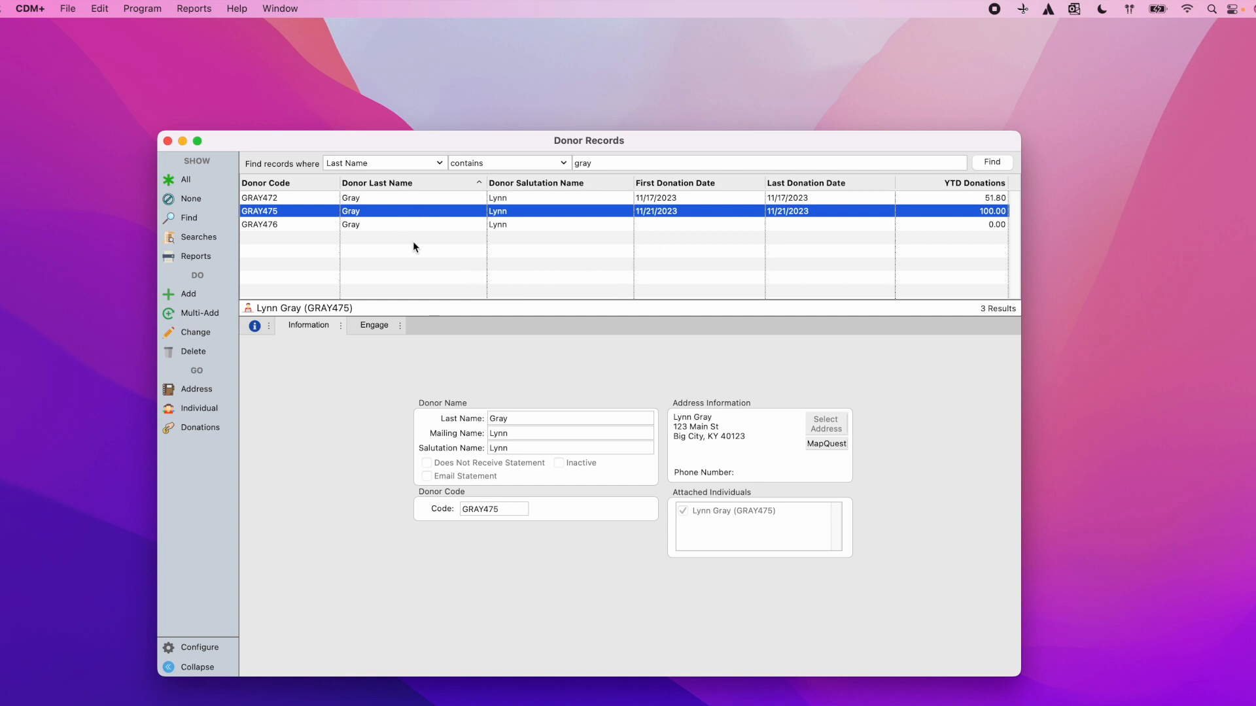
Step: Select donor records GRAY472, GRAY475 and GRAY476 together
{"action": "left_click", "coordinate": [404, 199]}
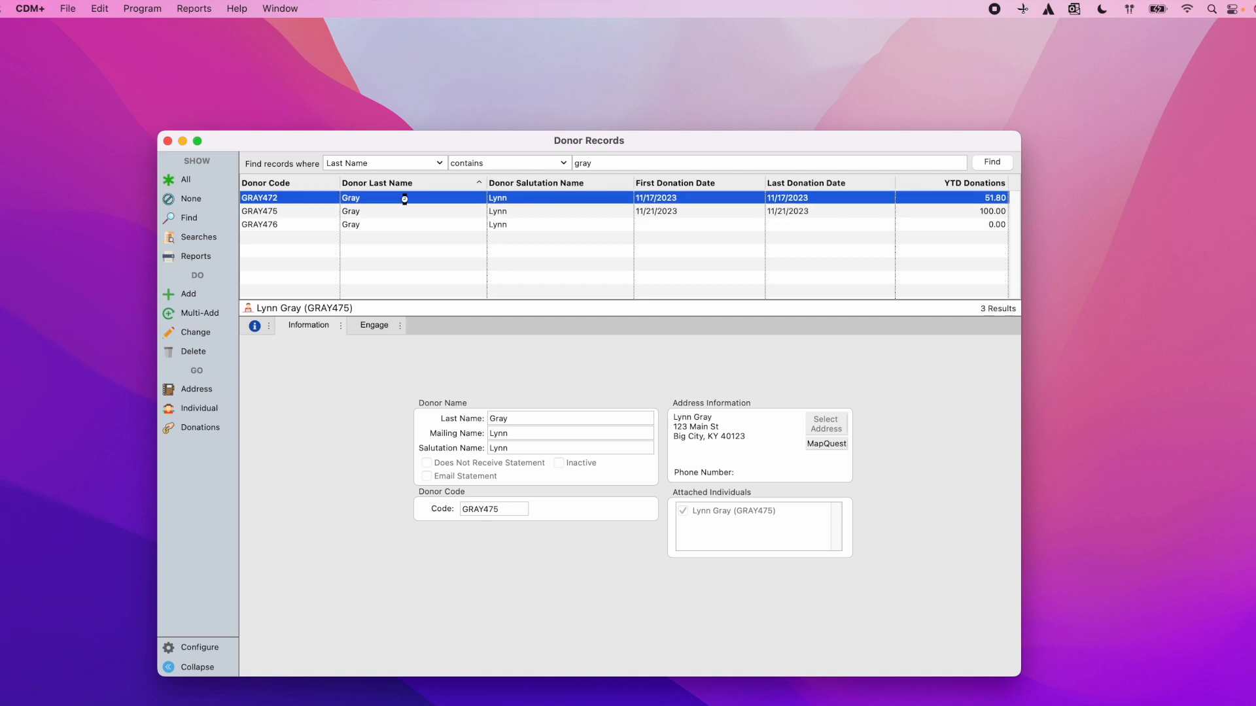
{"action": "left_click", "coordinate": [386, 211], "text": "shift"}
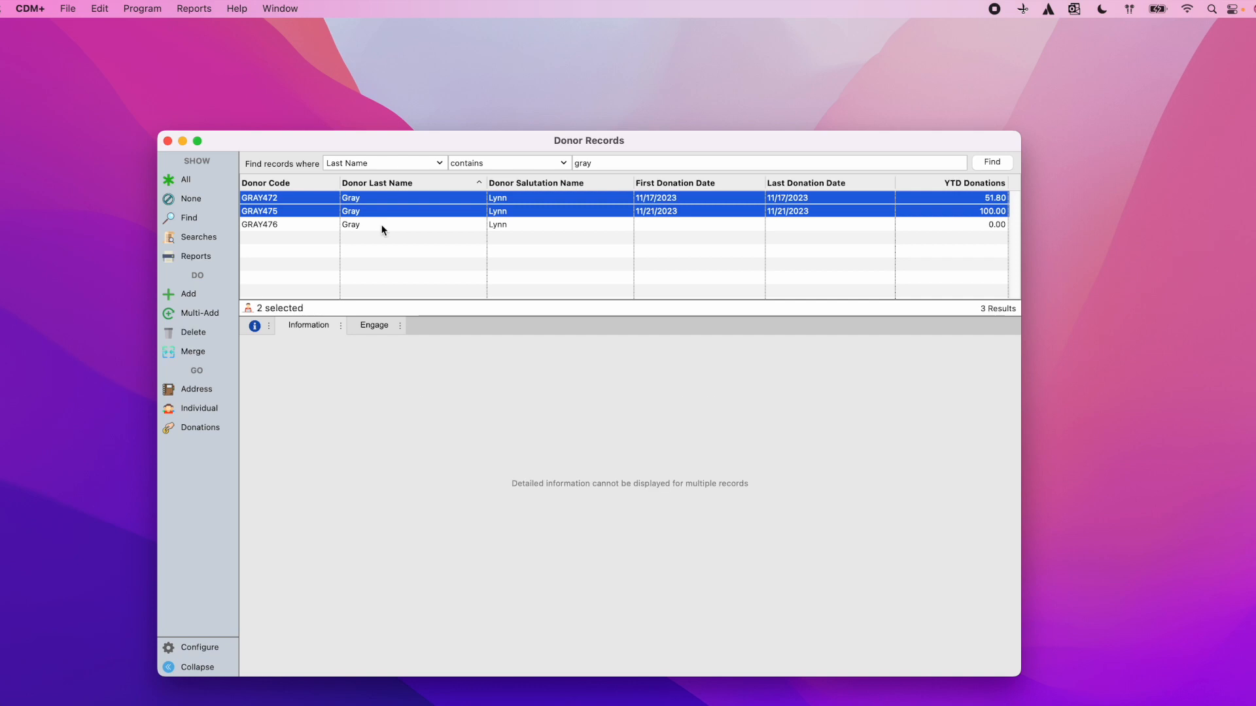
{"action": "left_click", "coordinate": [381, 226], "text": "shift"}
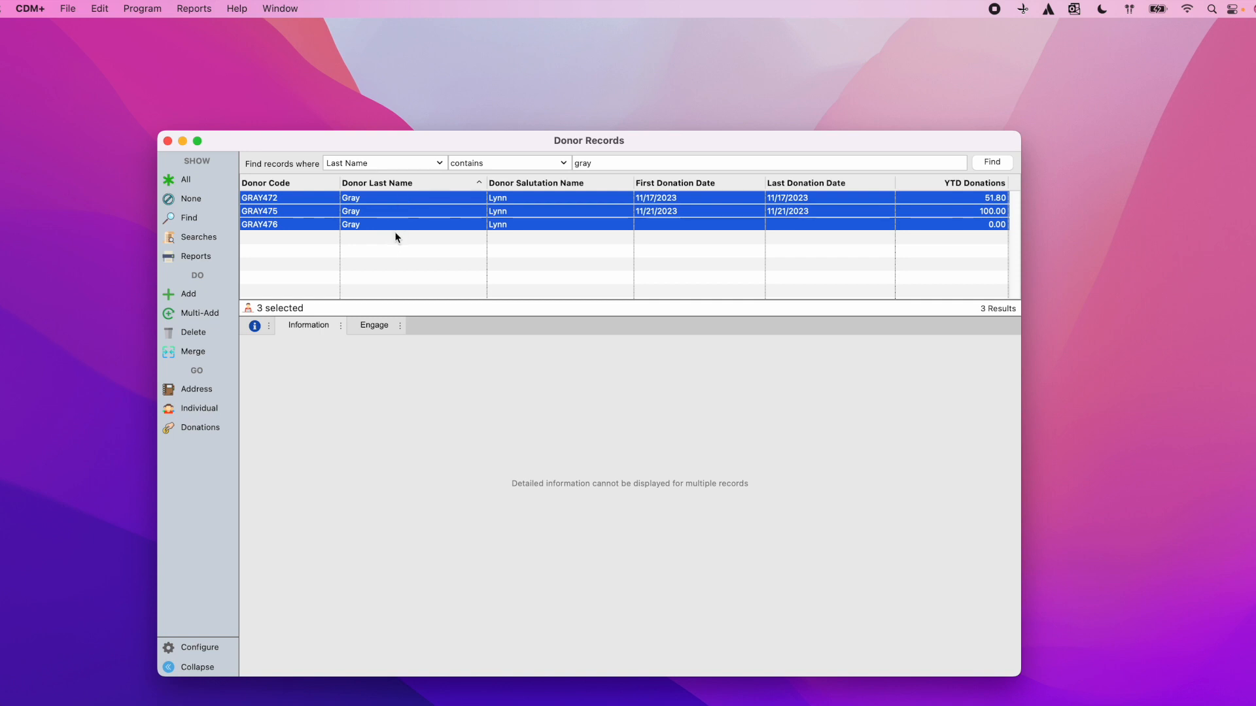
Step: Start a donor merge with GRAY475 as destination and GRAY472, GRAY476 as sources
{"action": "left_click", "coordinate": [202, 355]}
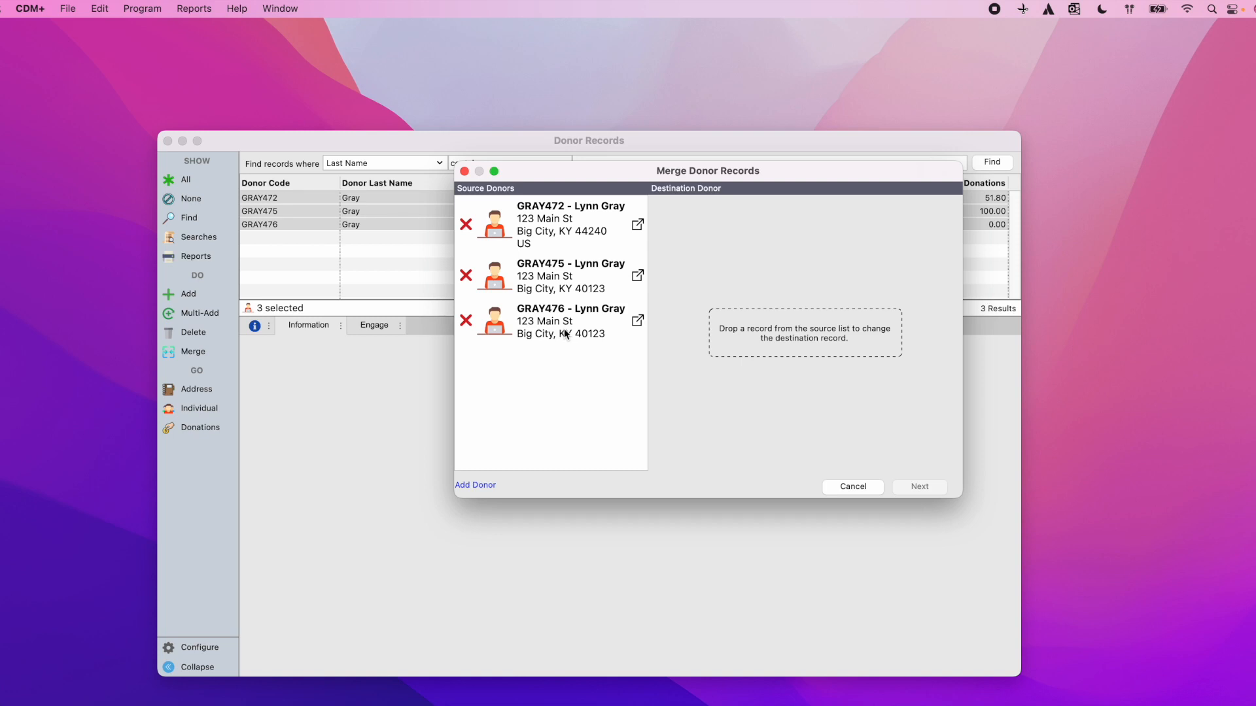
{"action": "left_click_drag", "start_coordinate": [541, 283], "coordinate": [820, 334]}
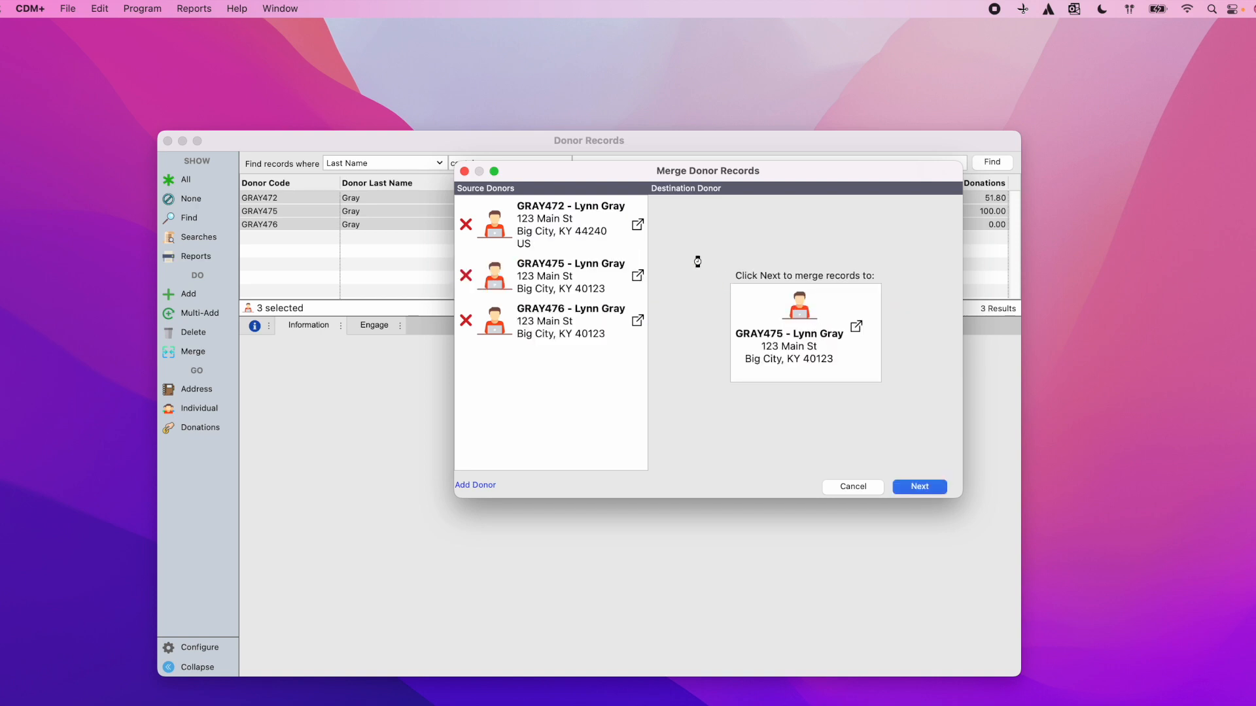
{"action": "left_click", "coordinate": [920, 487]}
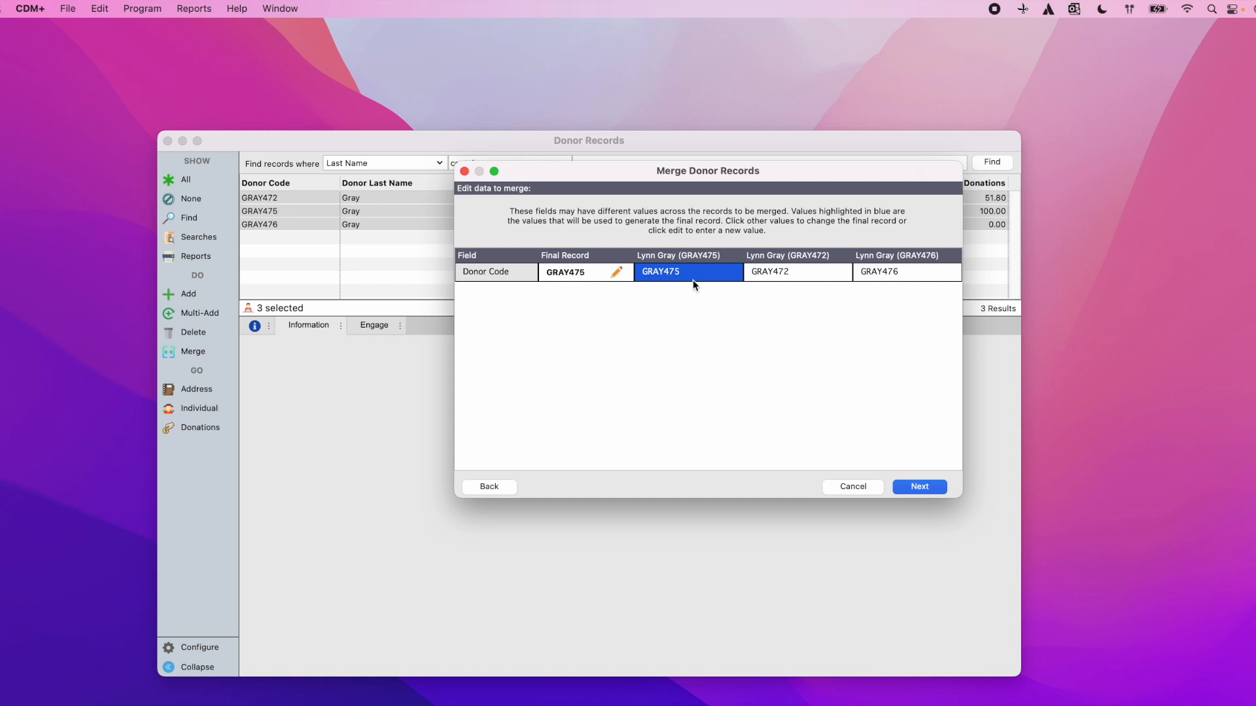
{"action": "left_click", "coordinate": [915, 488]}
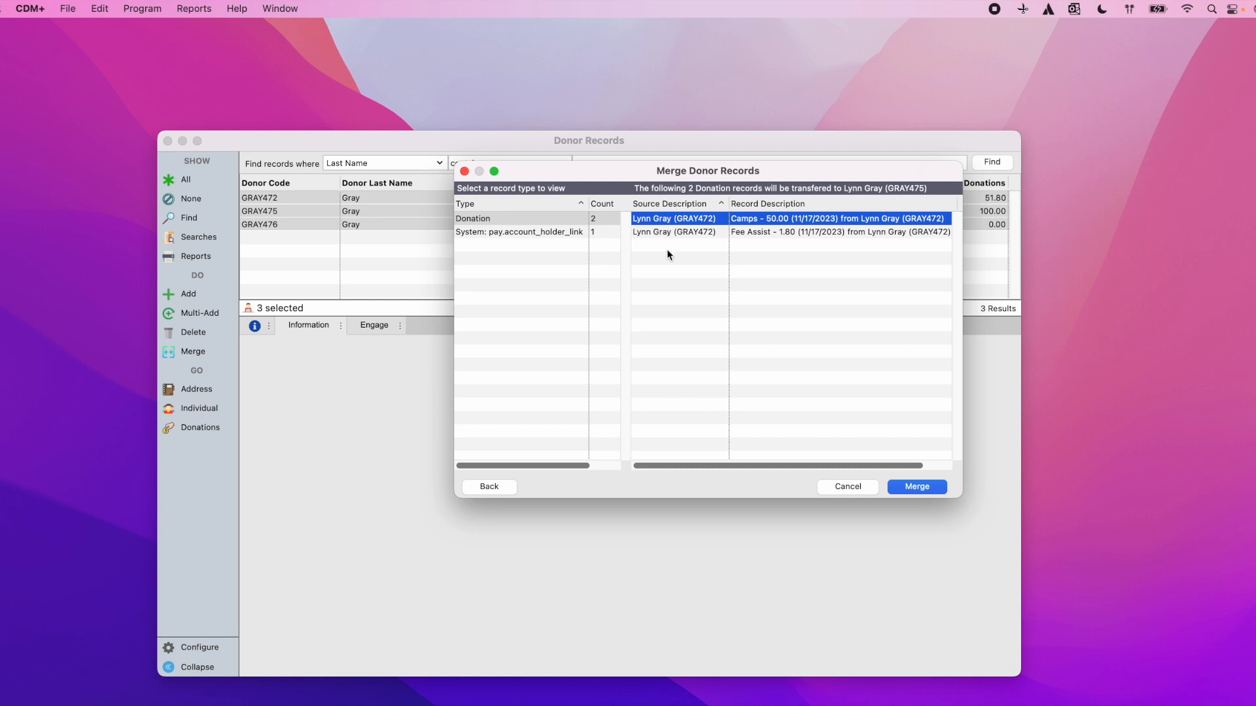
{"action": "left_click", "coordinate": [935, 488]}
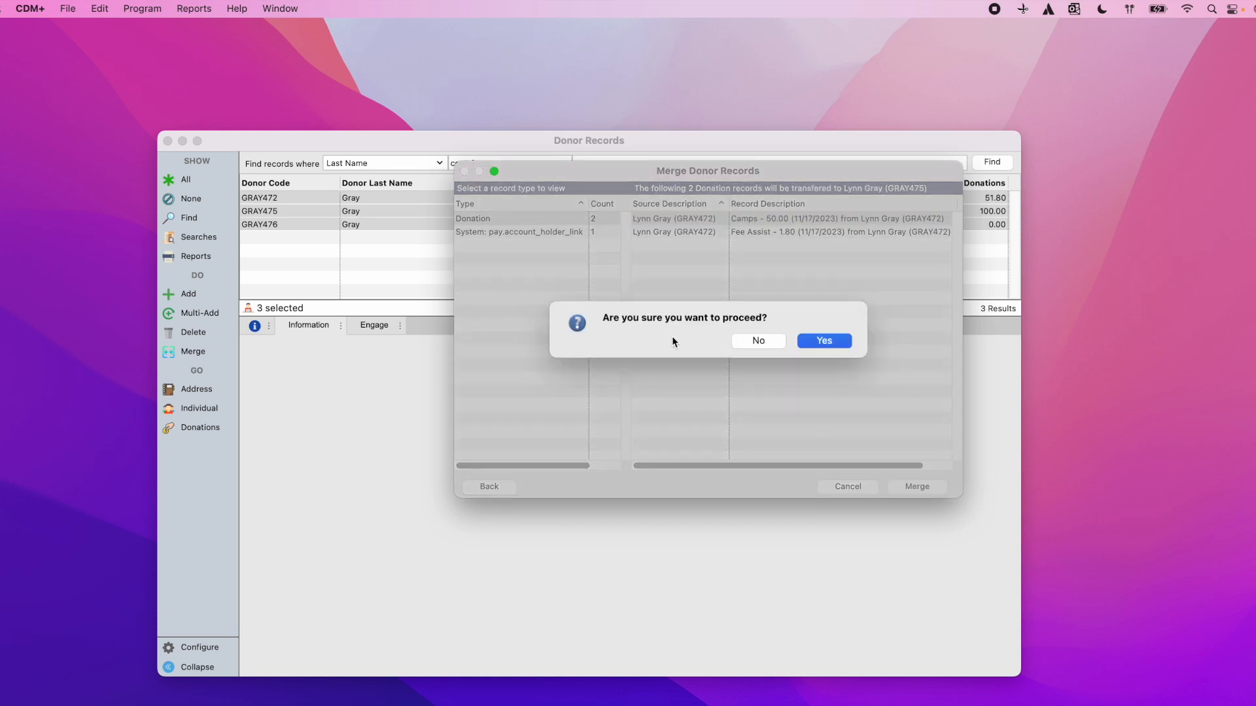
{"action": "left_click", "coordinate": [825, 341]}
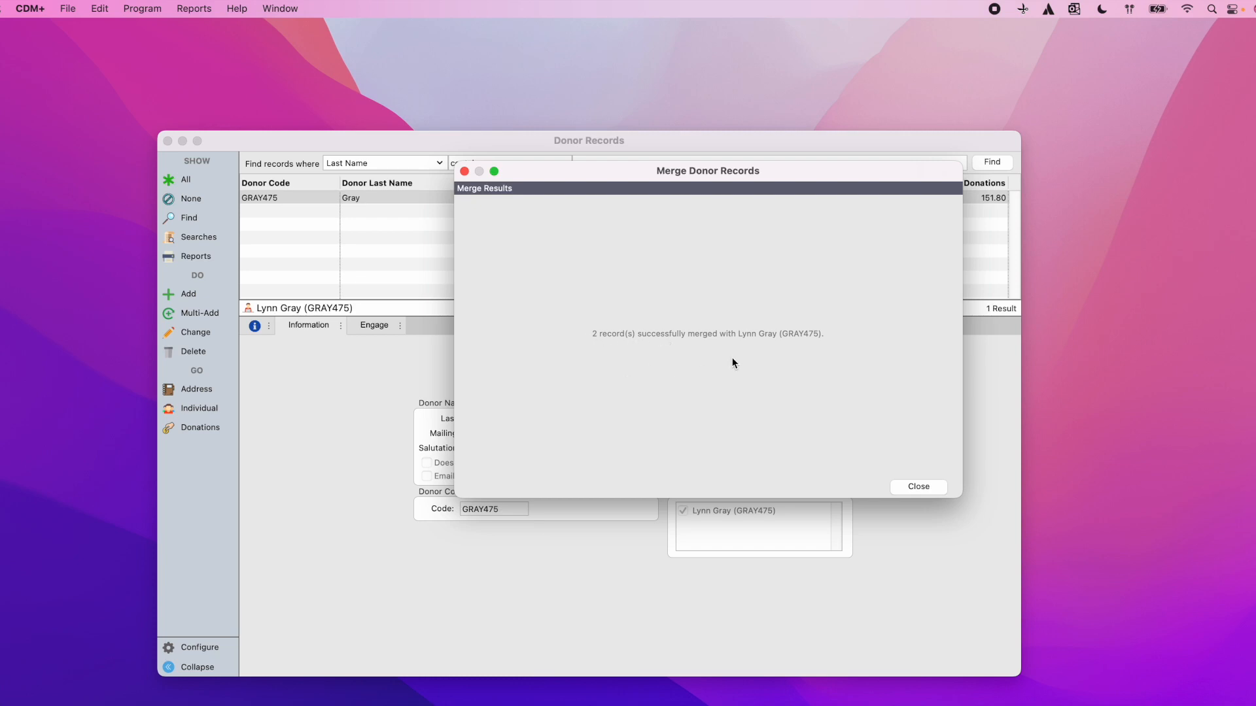
{"action": "left_click", "coordinate": [939, 490]}
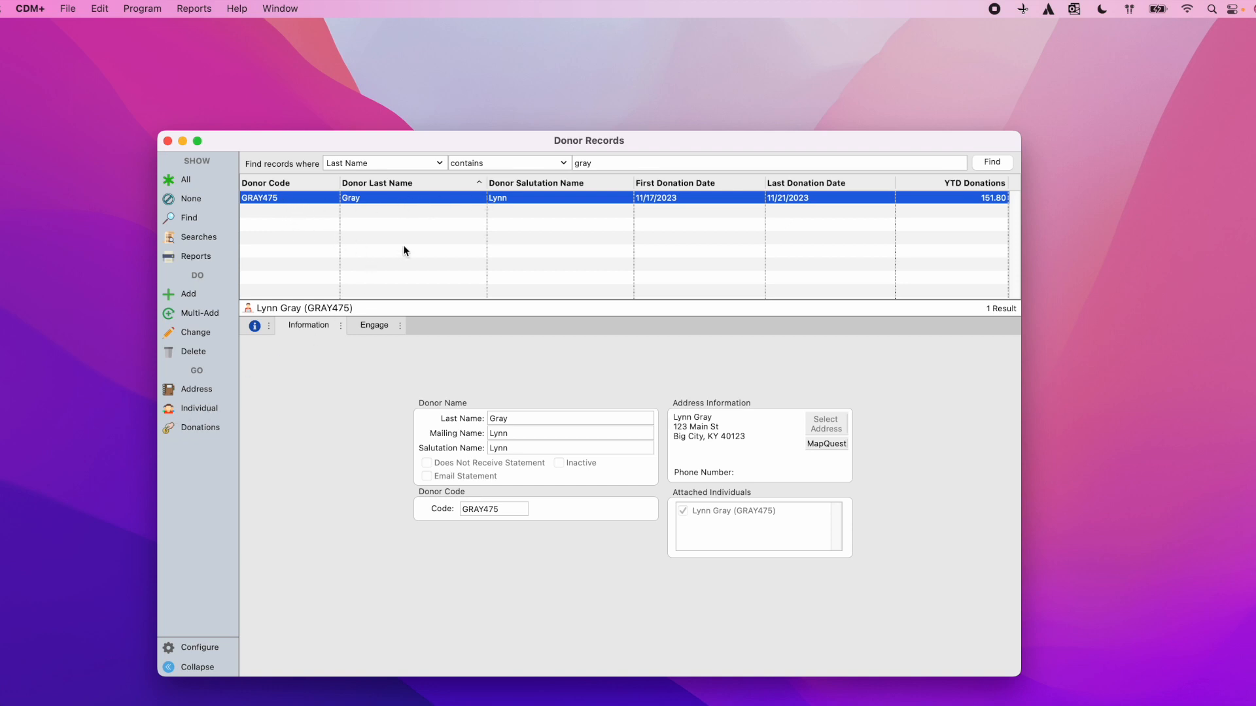
{"action": "left_click", "coordinate": [207, 408]}
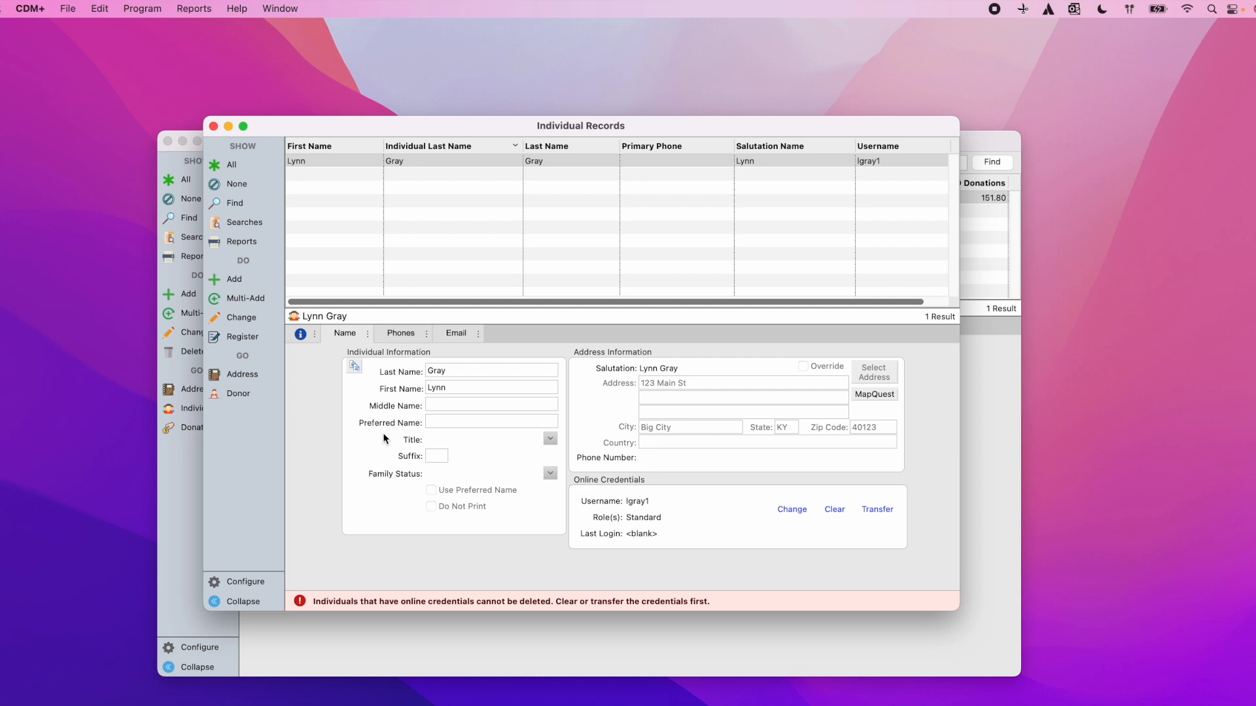
Step: Change the individual's last name to 'Gray 1' and save the record
{"action": "left_click", "coordinate": [236, 319]}
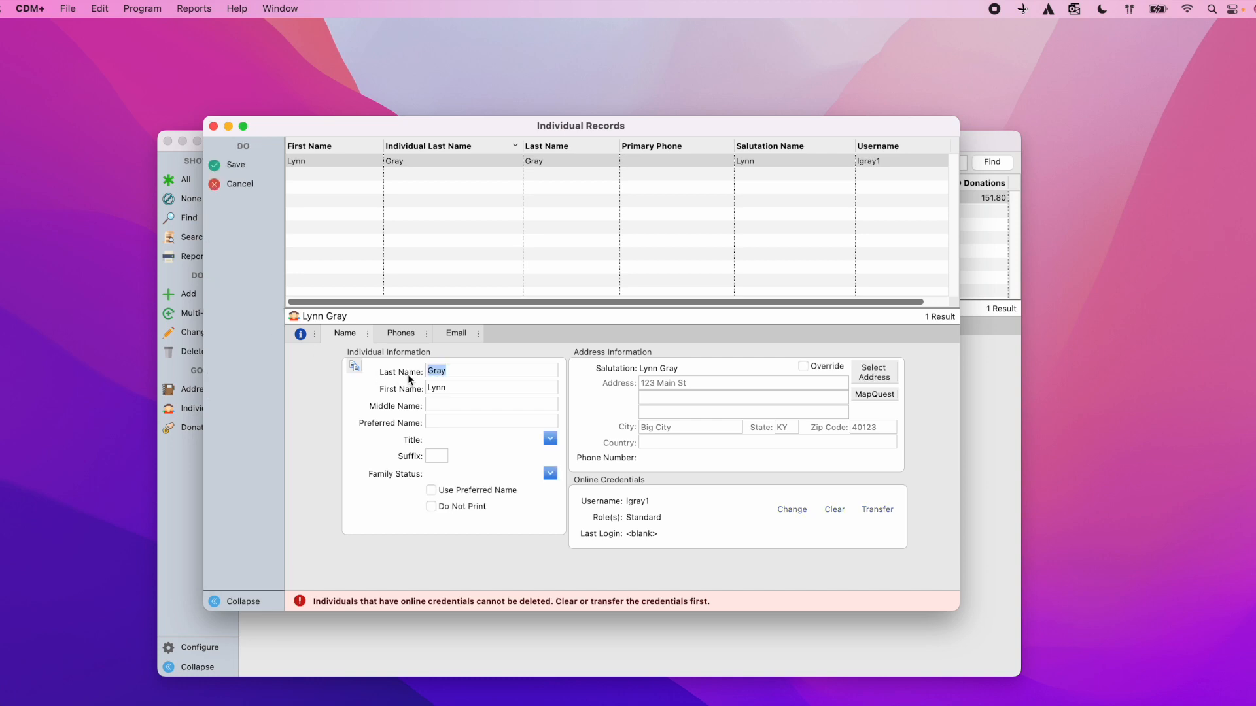
{"action": "left_click", "coordinate": [468, 371]}
{"action": "type", "text": "1"}
{"action": "left_click", "coordinate": [237, 169]}
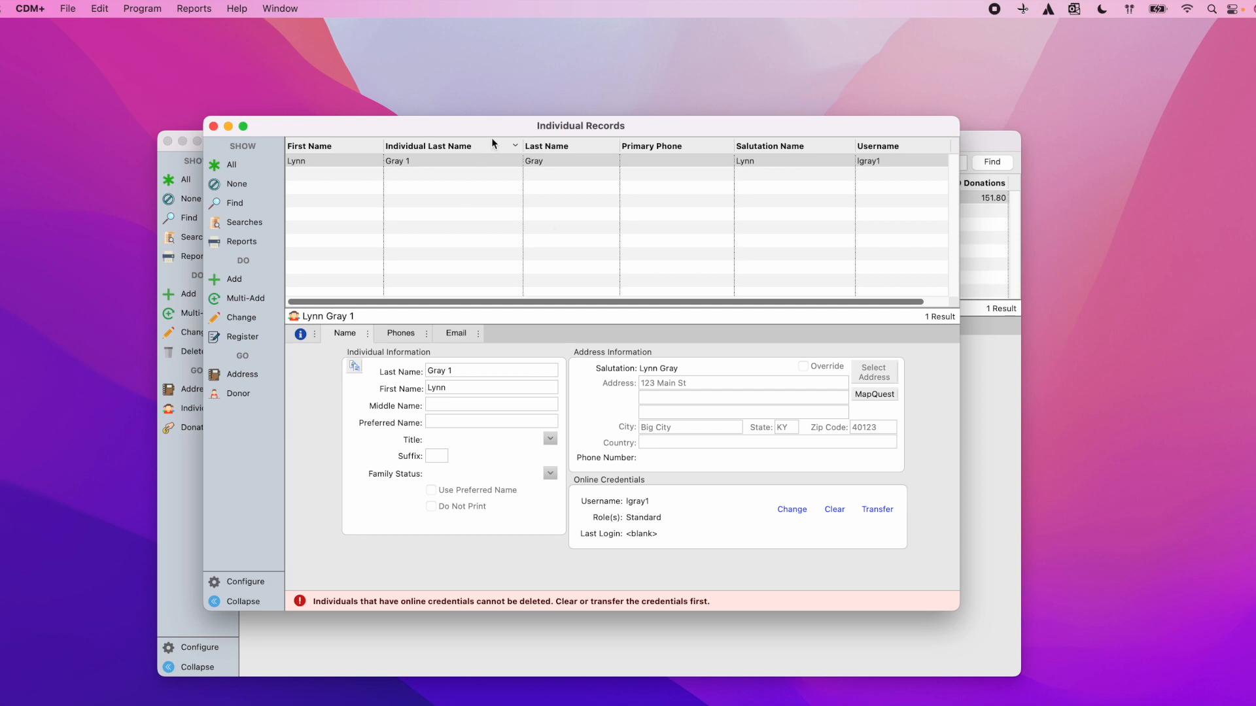
{"action": "left_click", "coordinate": [236, 205]}
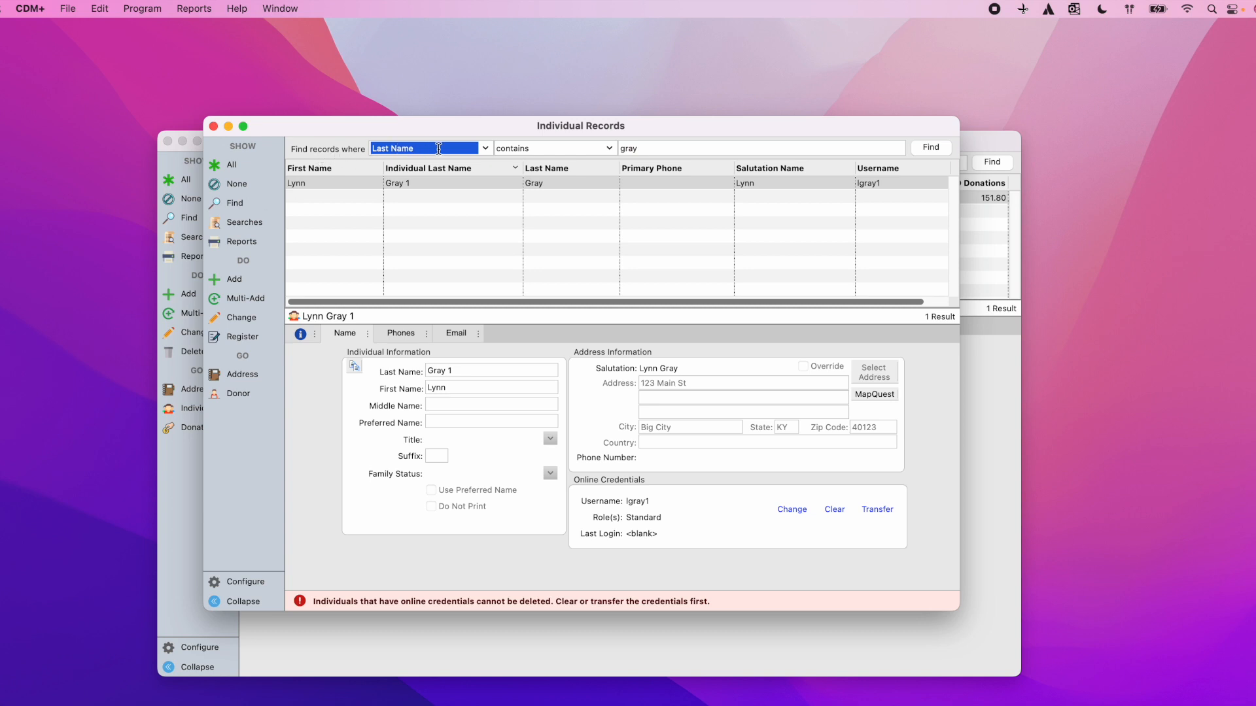
{"action": "left_click", "coordinate": [611, 149]}
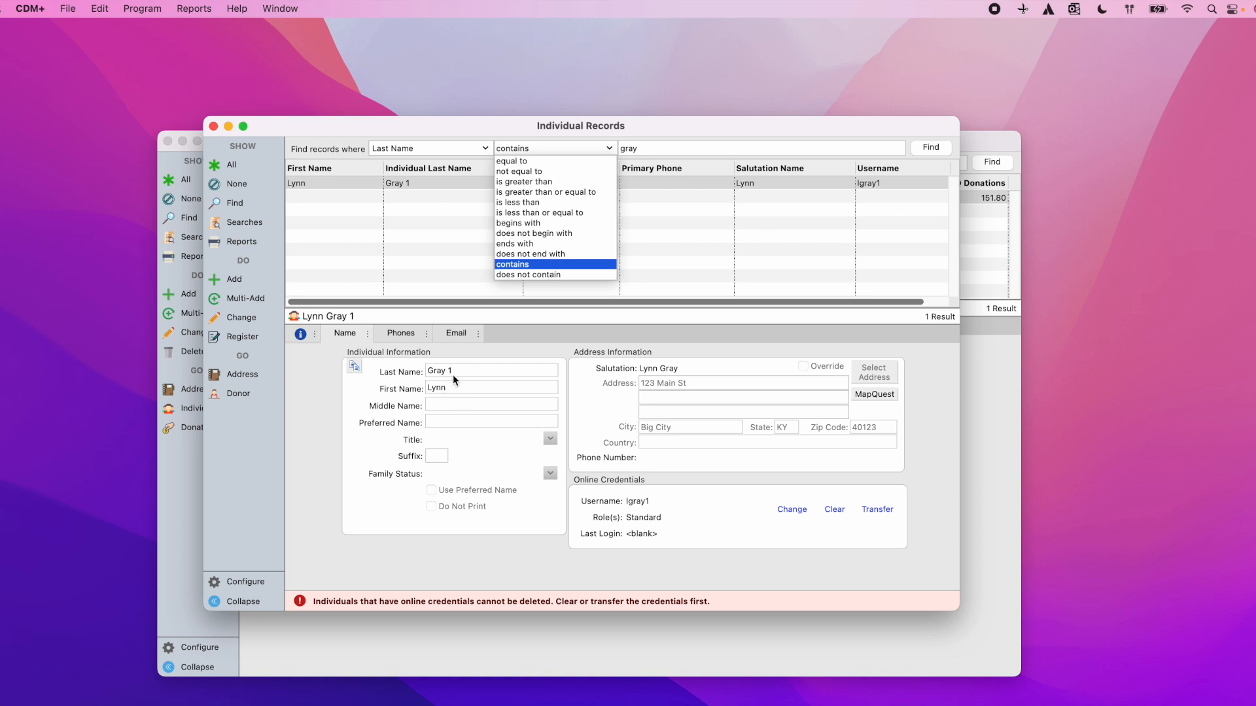
{"action": "left_click", "coordinate": [526, 265]}
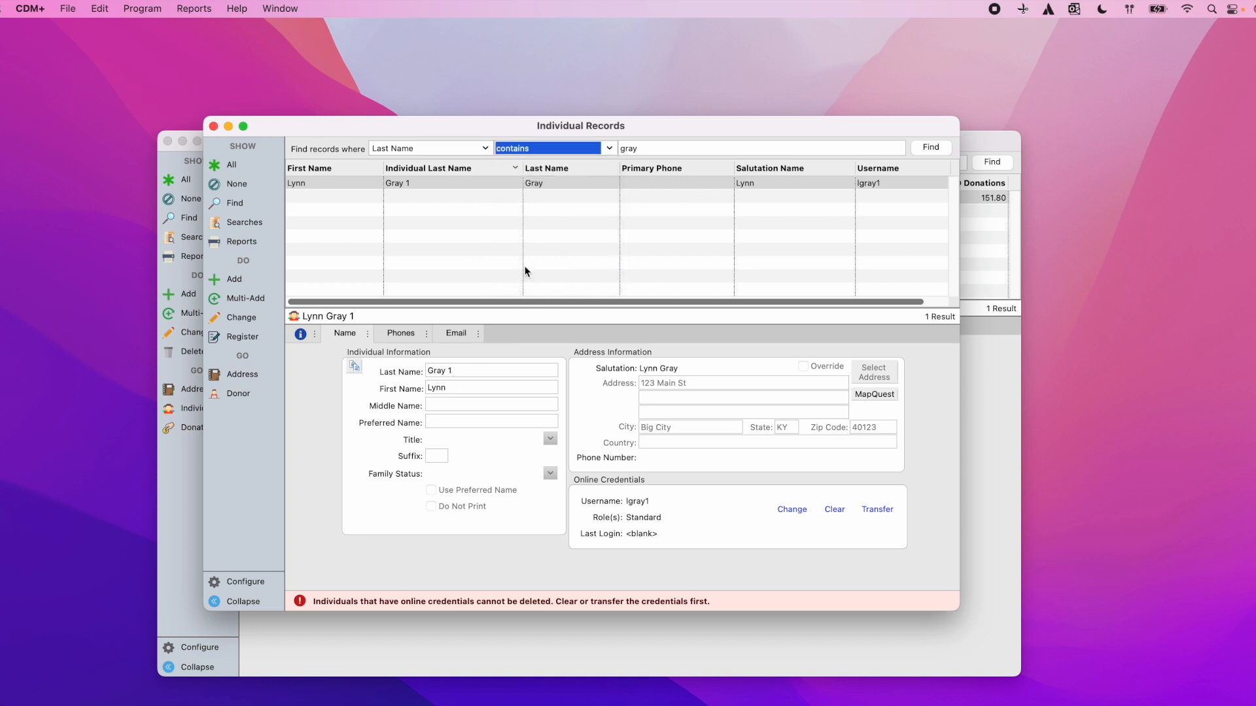
{"action": "left_click", "coordinate": [940, 148]}
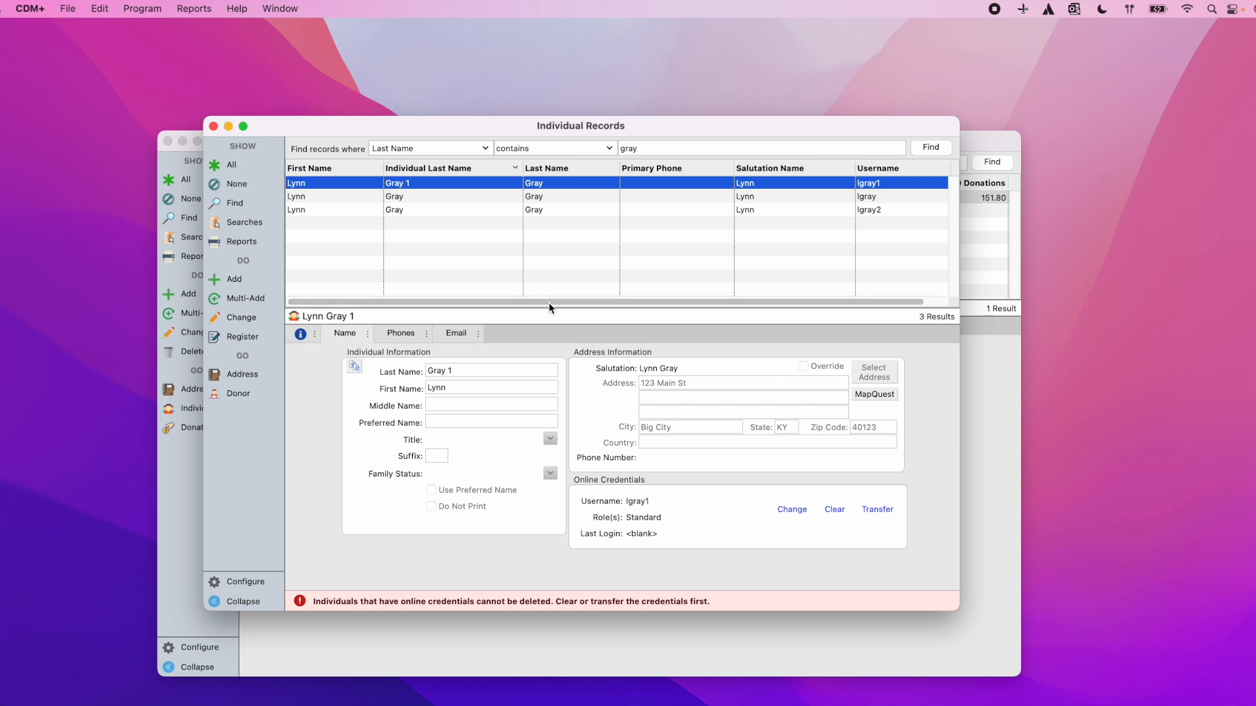
{"action": "left_click", "coordinate": [260, 588]}
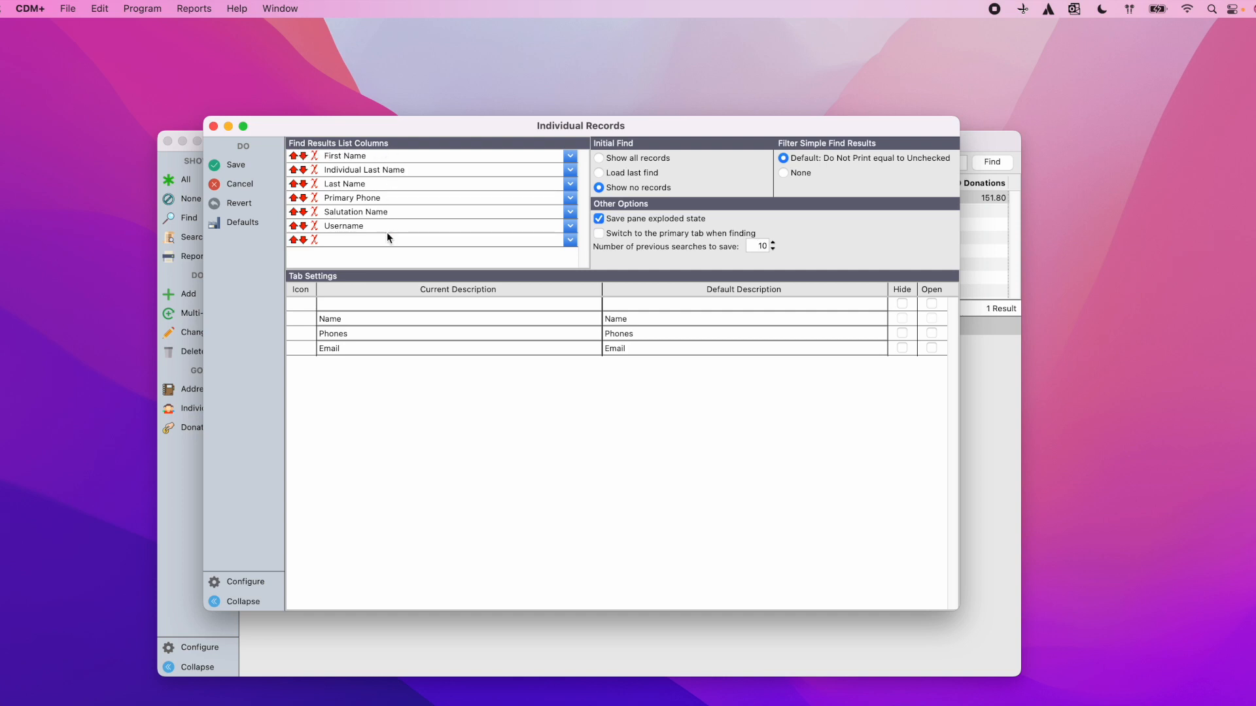
{"action": "left_click", "coordinate": [571, 226]}
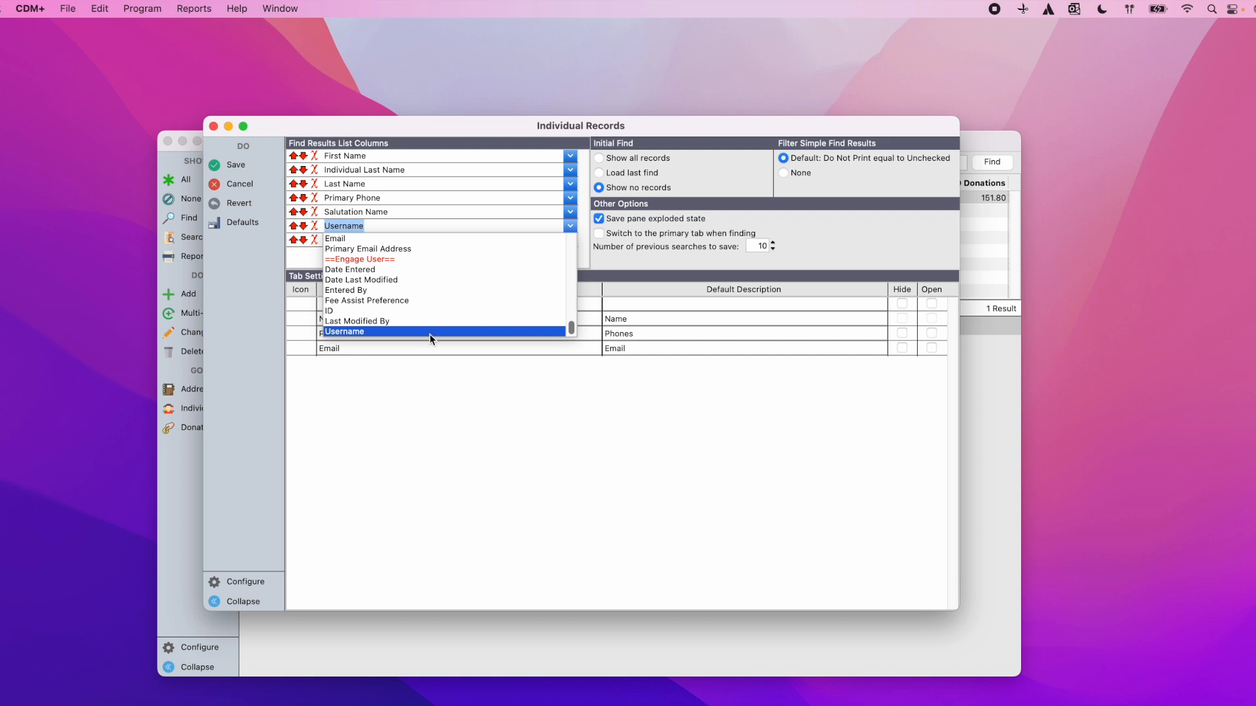
{"action": "left_click", "coordinate": [435, 397]}
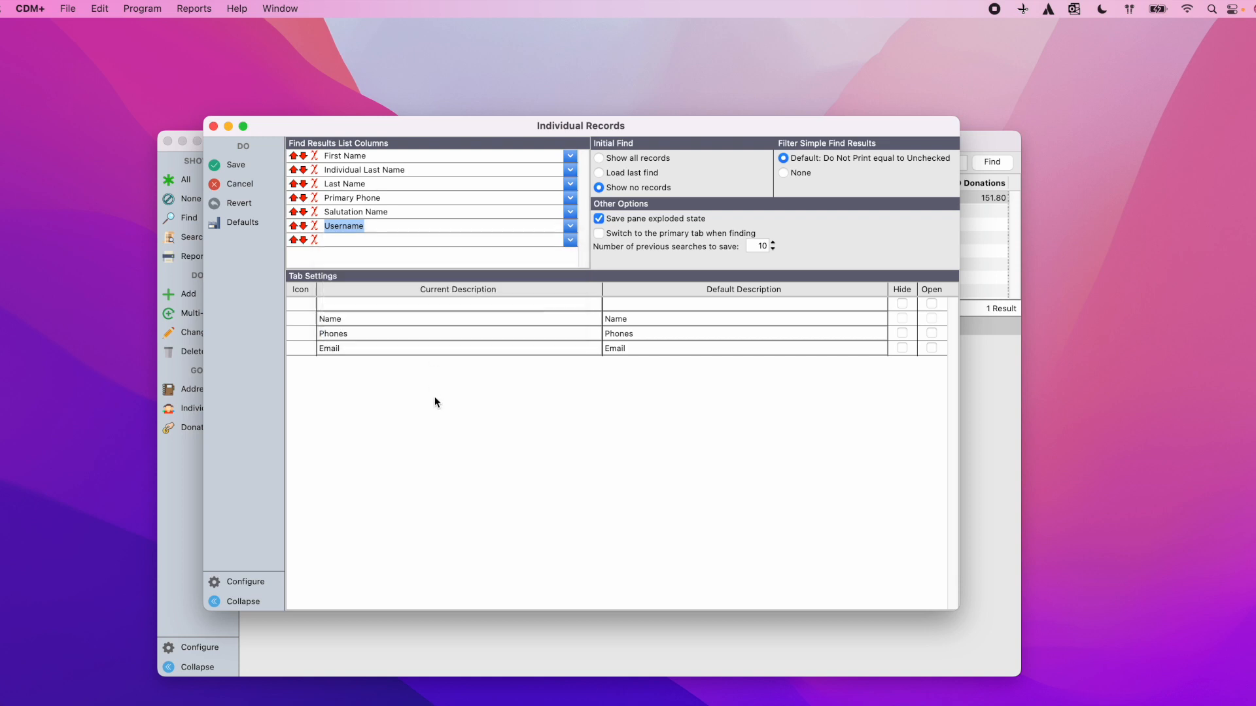
{"action": "left_click", "coordinate": [238, 183]}
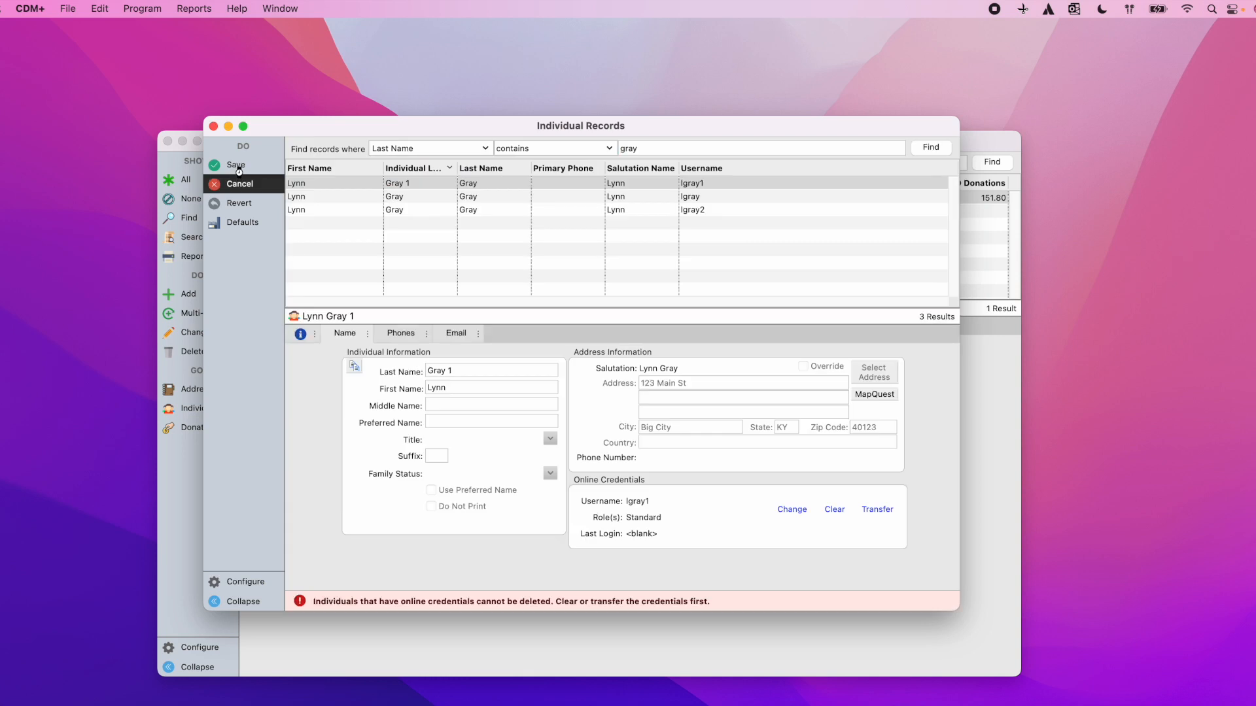
Step: Clear the online credentials from the second and third Gray individual records
{"action": "left_click", "coordinate": [239, 172]}
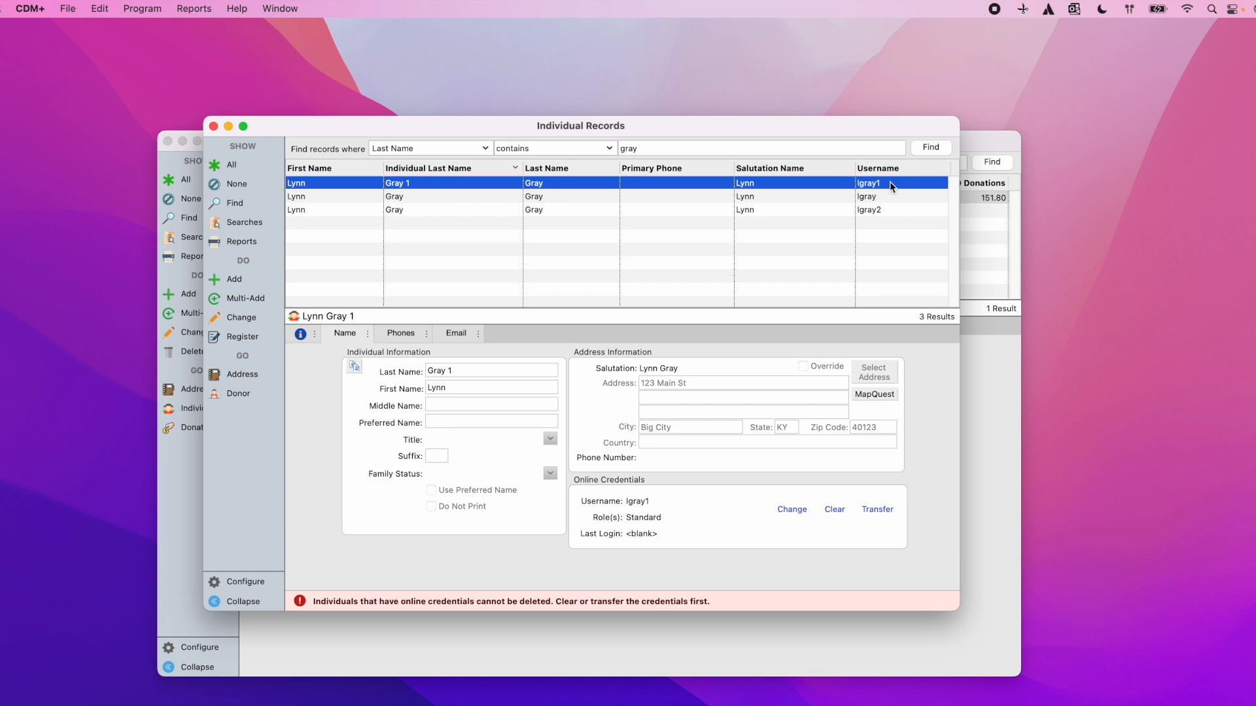
{"action": "left_click", "coordinate": [411, 197]}
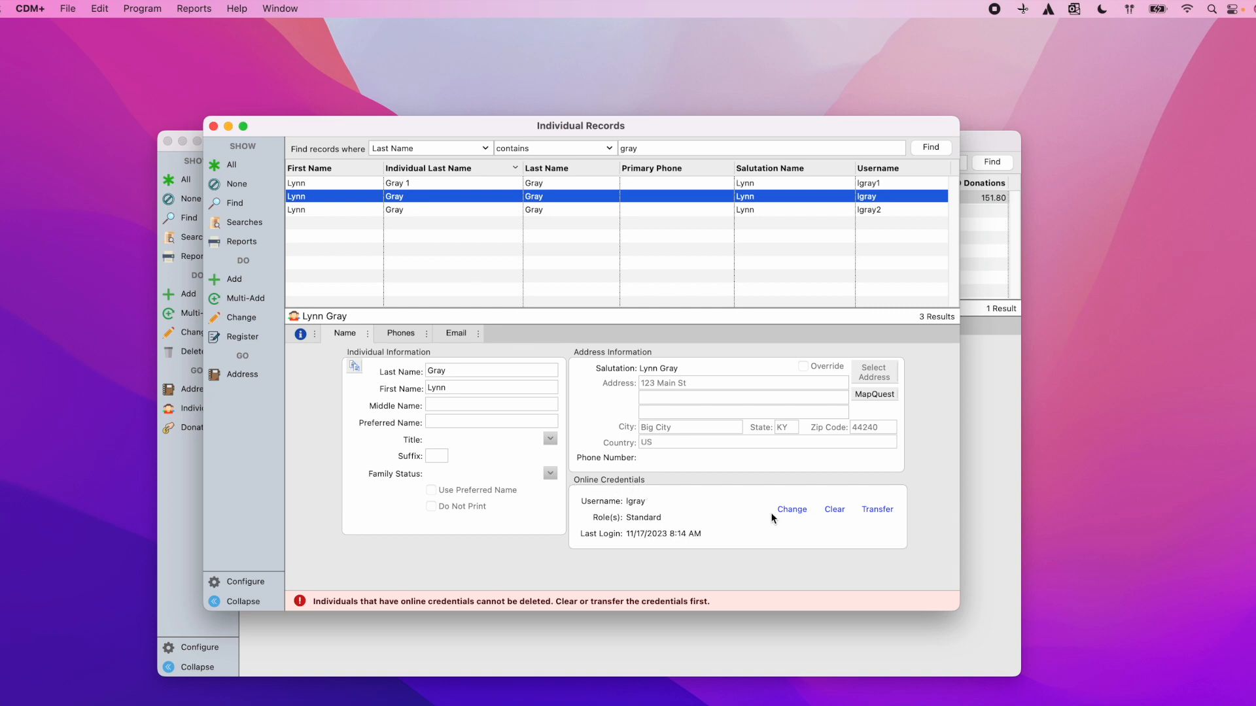
{"action": "left_click", "coordinate": [835, 510]}
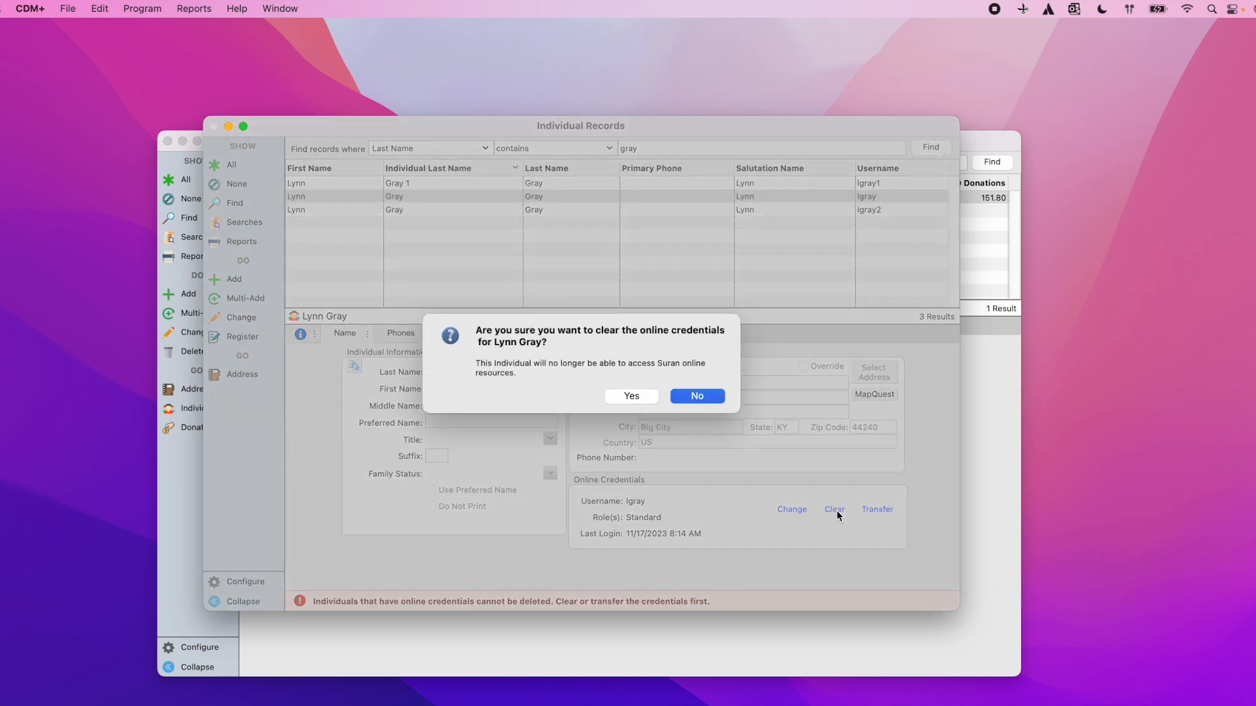
{"action": "left_click", "coordinate": [633, 395]}
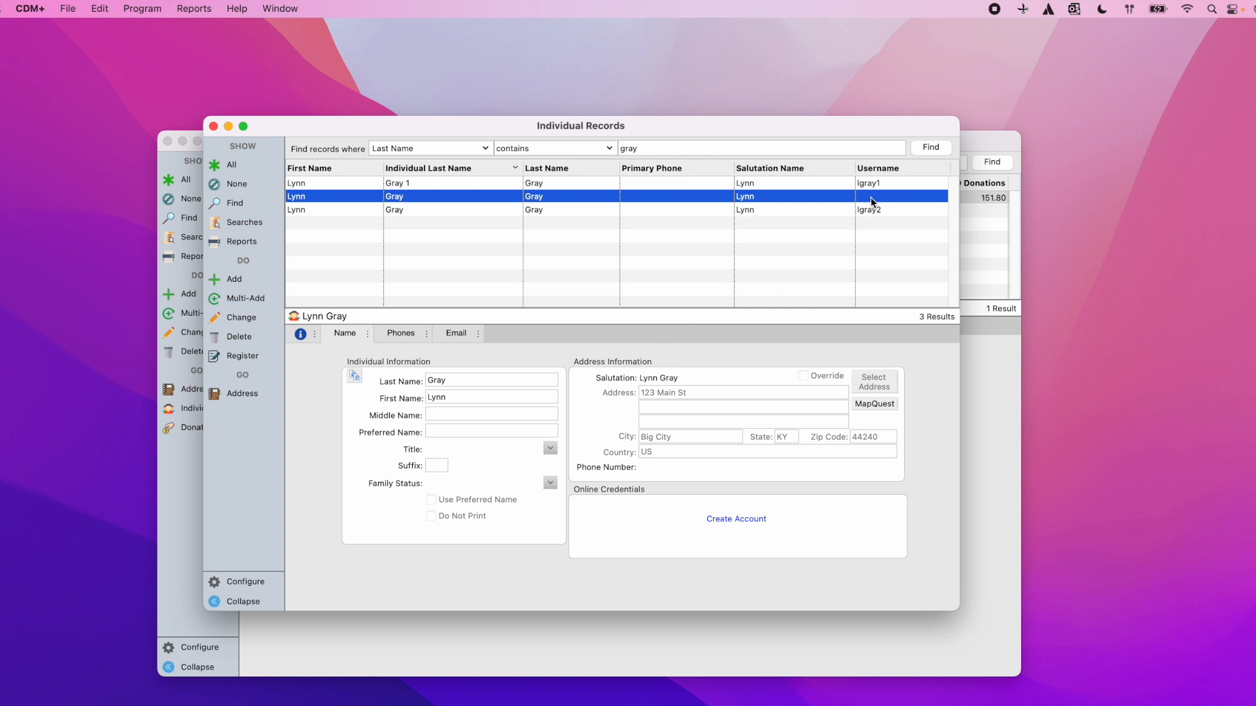
{"action": "left_click", "coordinate": [763, 209]}
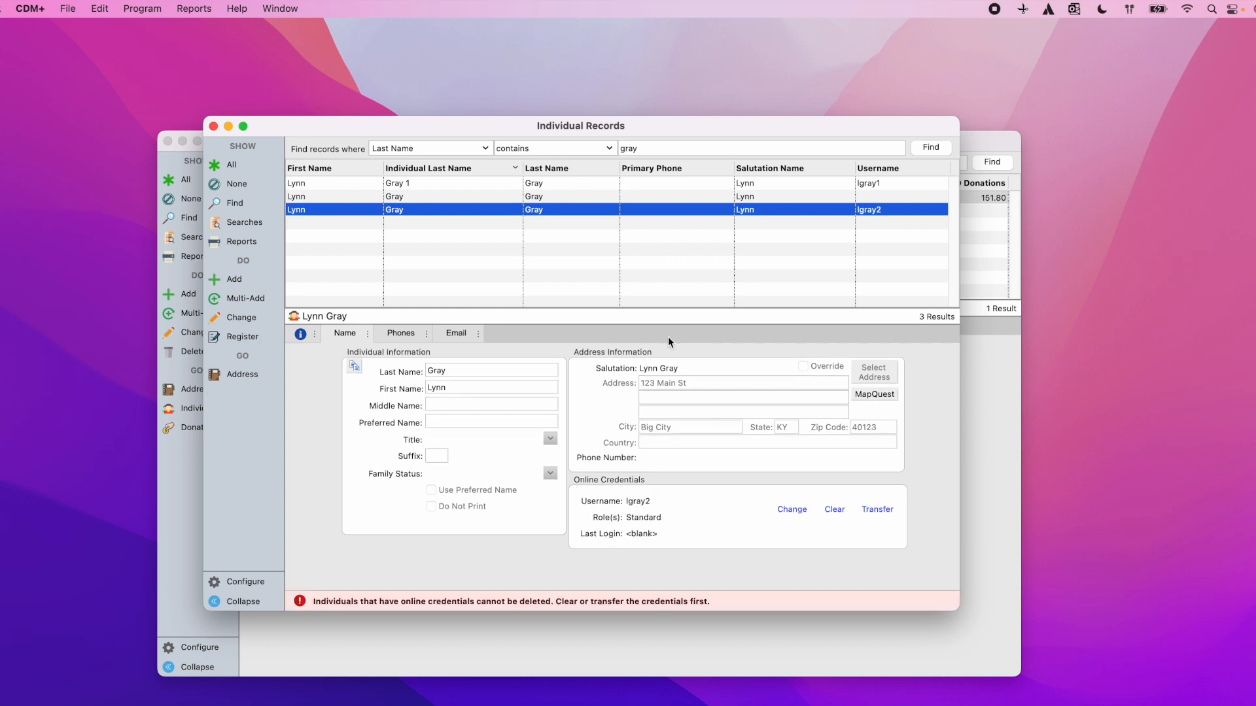
{"action": "left_click", "coordinate": [837, 510]}
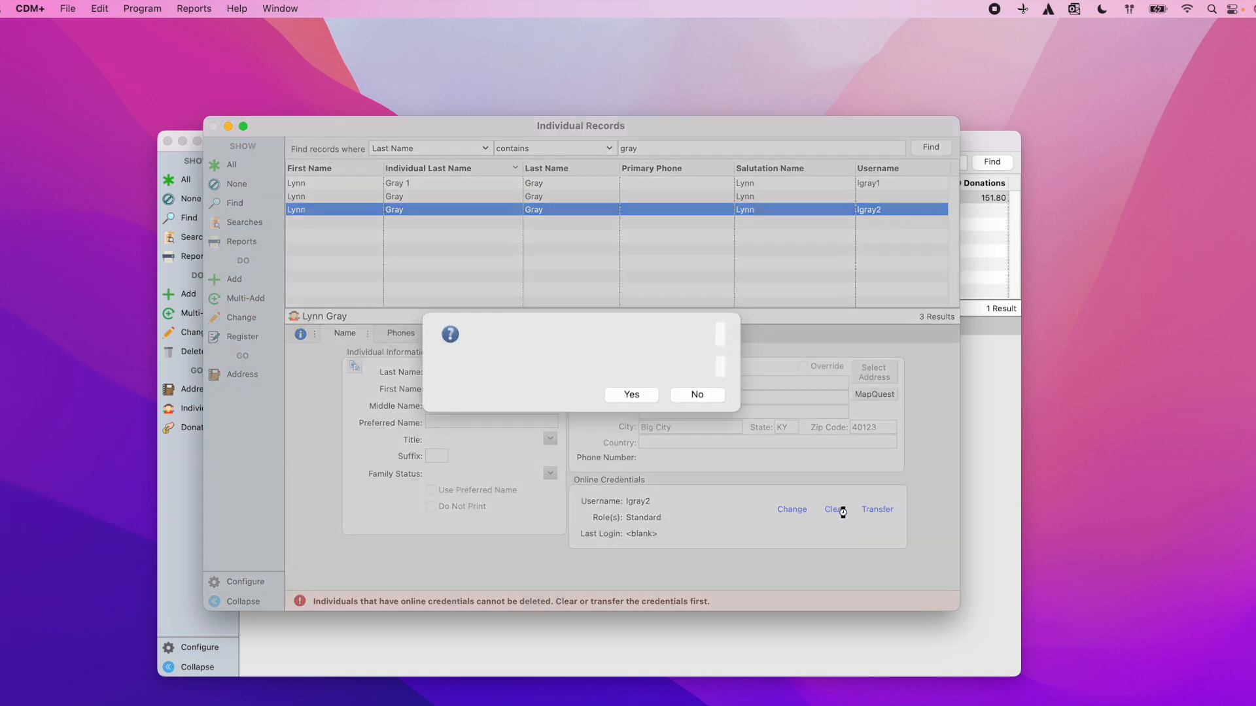
{"action": "left_click", "coordinate": [641, 397]}
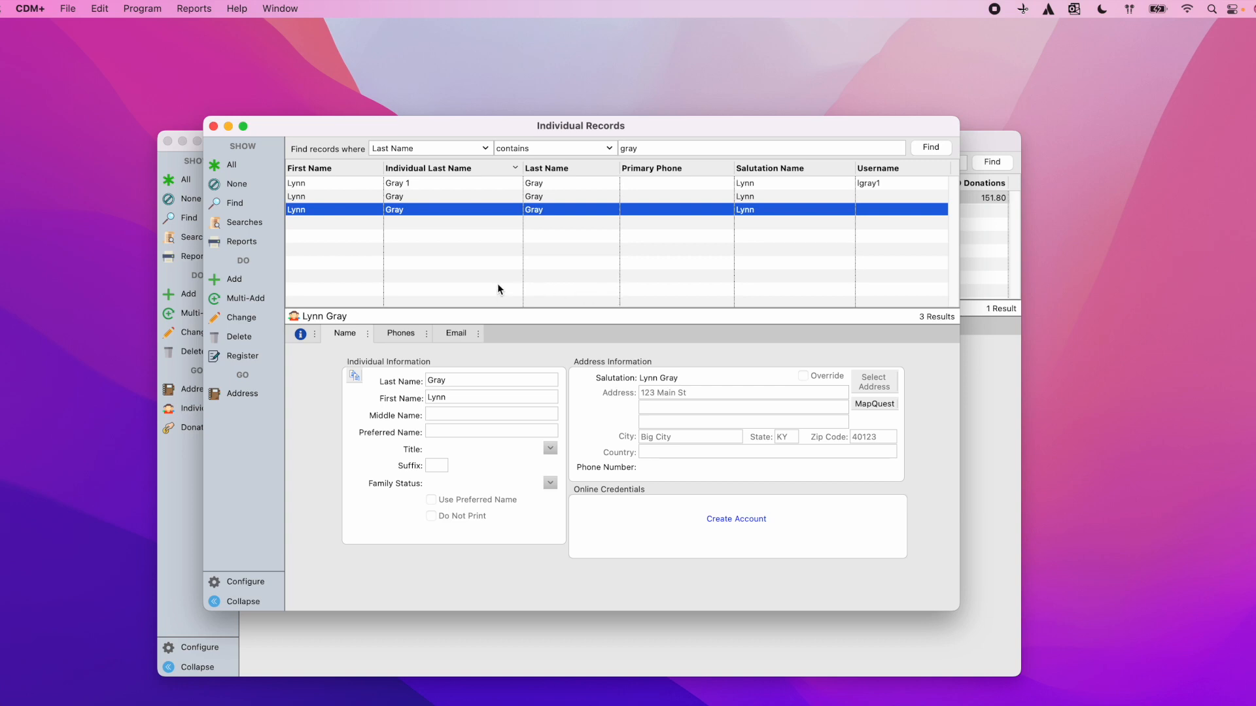
Step: Select the three Lynn individuals and merge them with Gray 1 as destination
{"action": "left_click", "coordinate": [437, 185]}
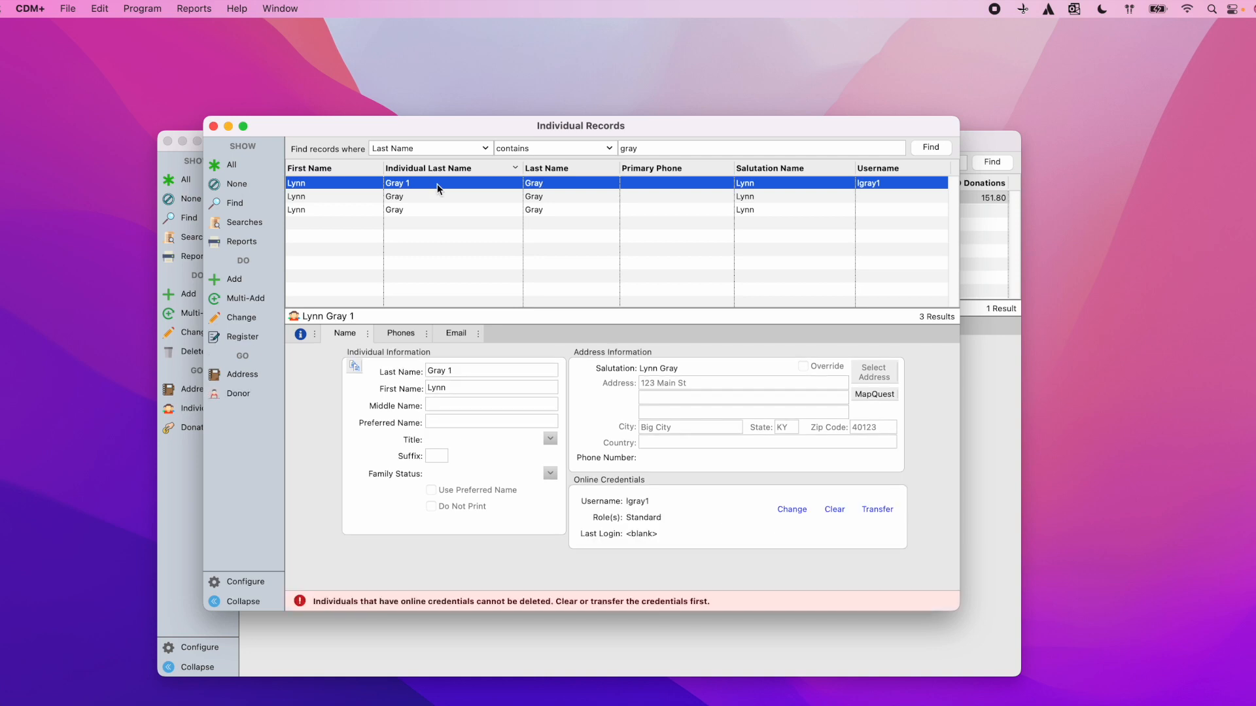
{"action": "left_click", "coordinate": [429, 196], "text": "shift"}
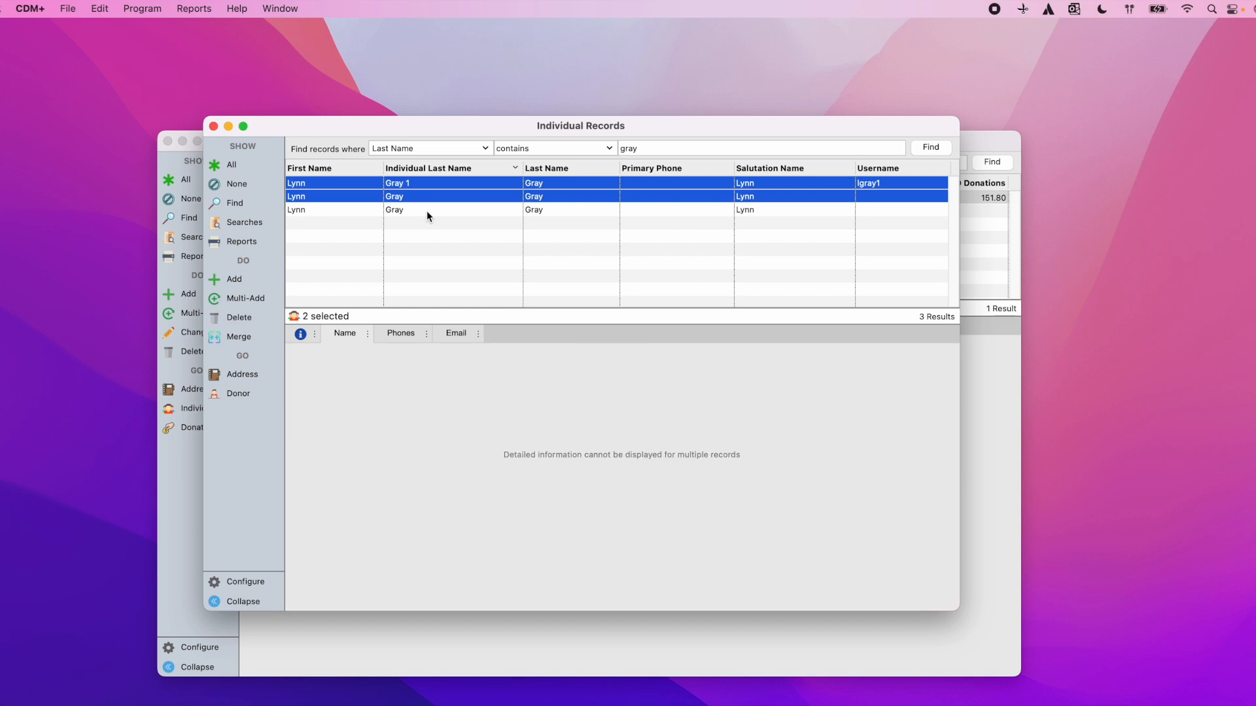
{"action": "left_click", "coordinate": [426, 211], "text": "shift"}
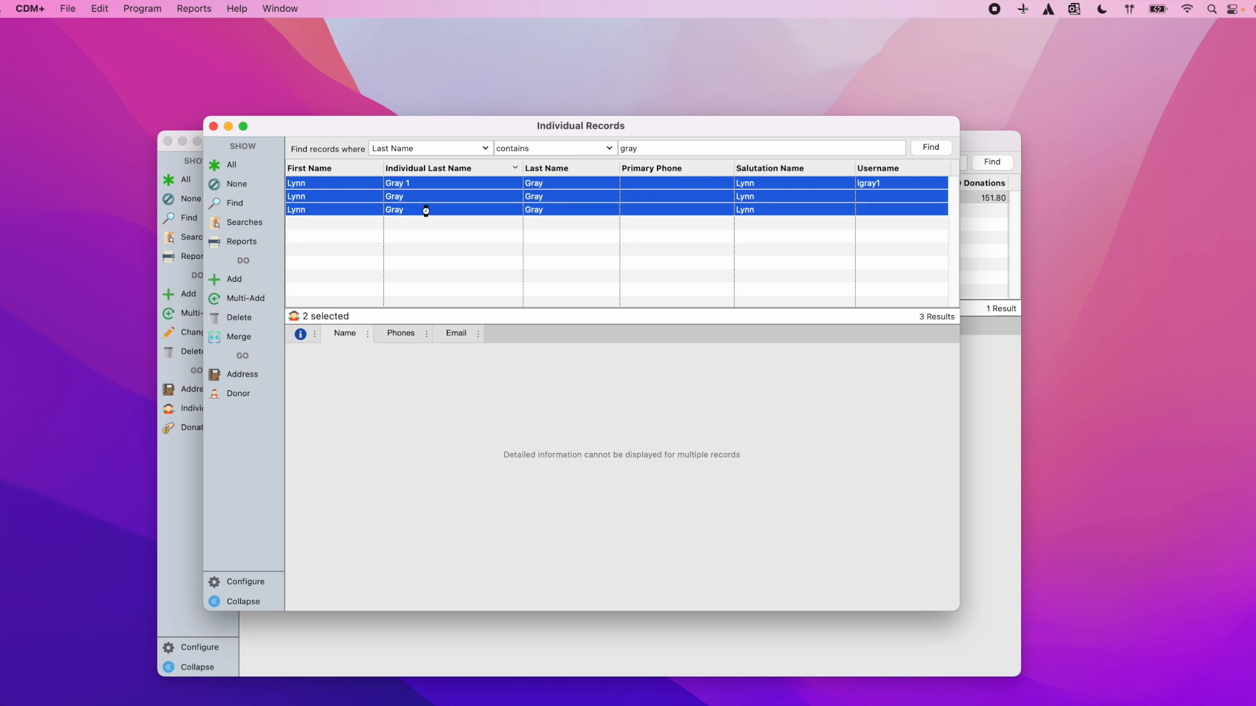
{"action": "left_click", "coordinate": [242, 338]}
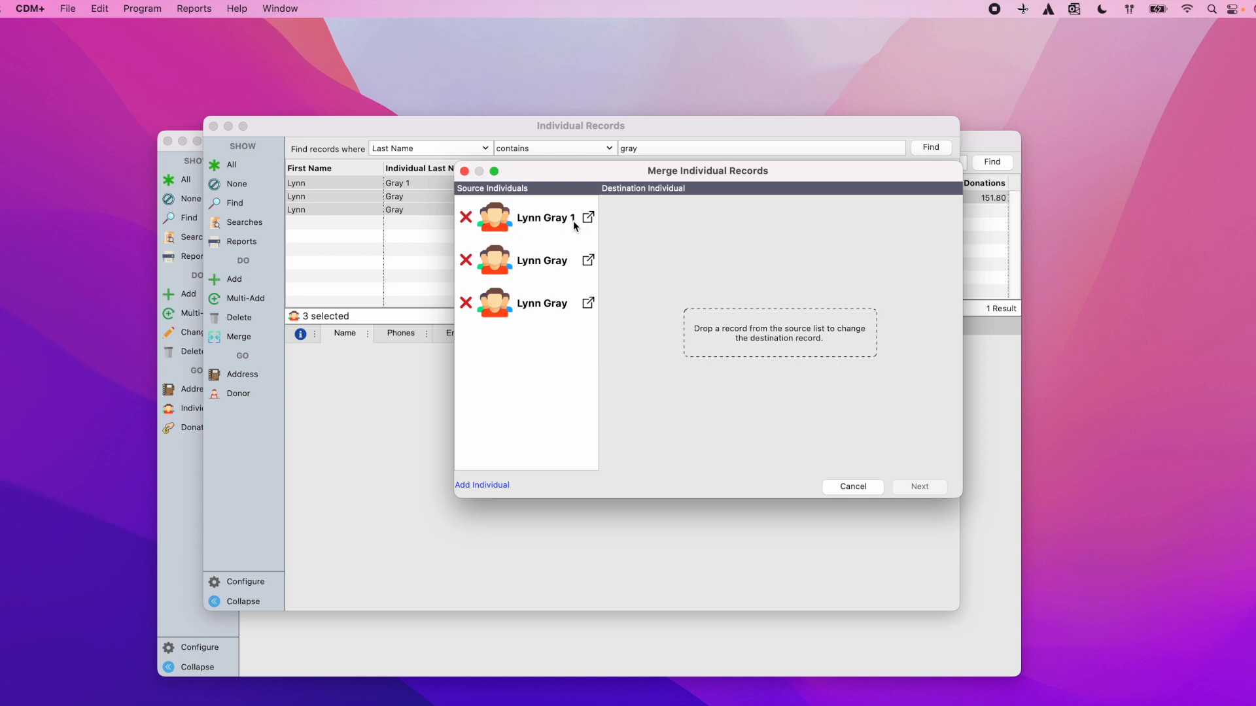
{"action": "left_click_drag", "start_coordinate": [505, 224], "coordinate": [740, 336]}
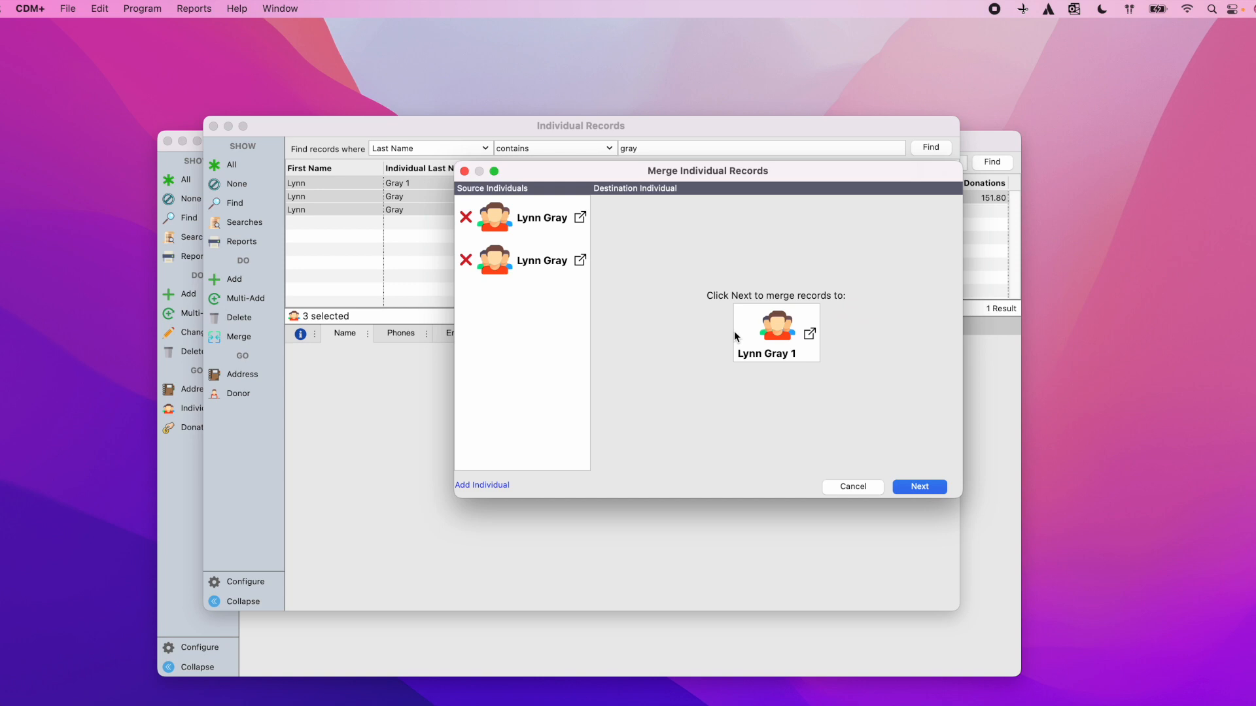
{"action": "left_click", "coordinate": [921, 487]}
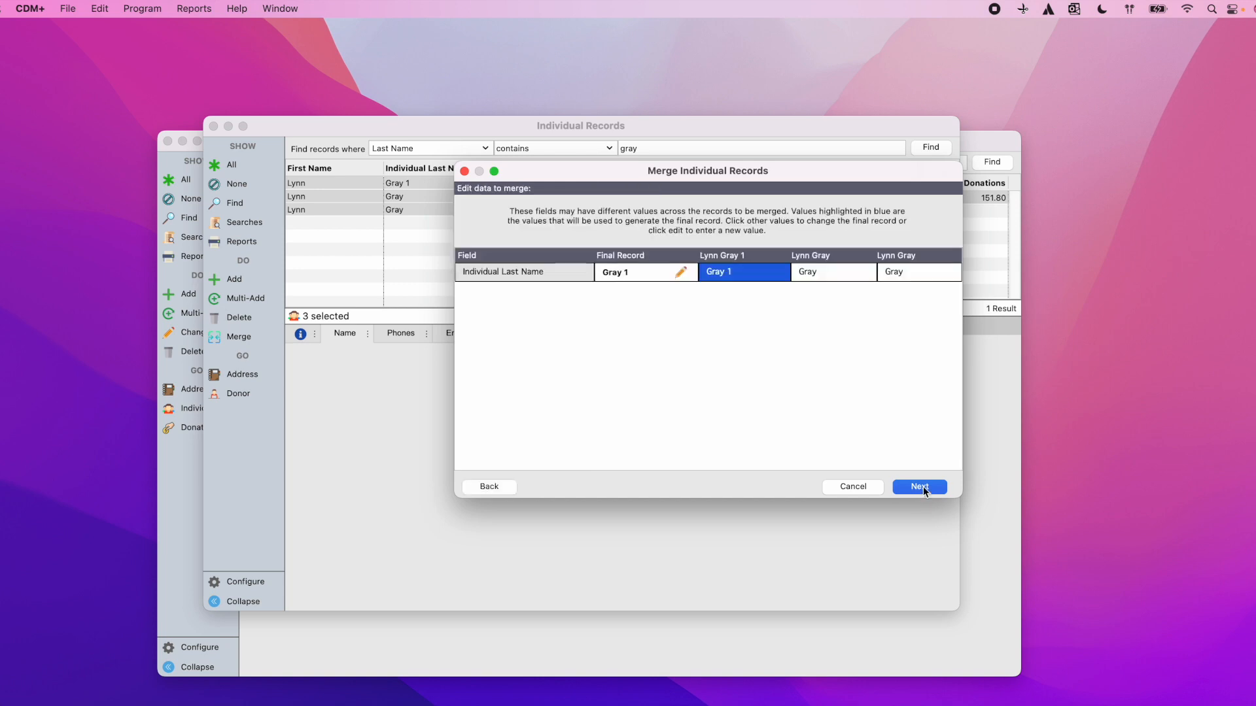
Step: Edit the final record's last name from 'Gray 1' to 'Gray'
{"action": "left_click", "coordinate": [680, 273]}
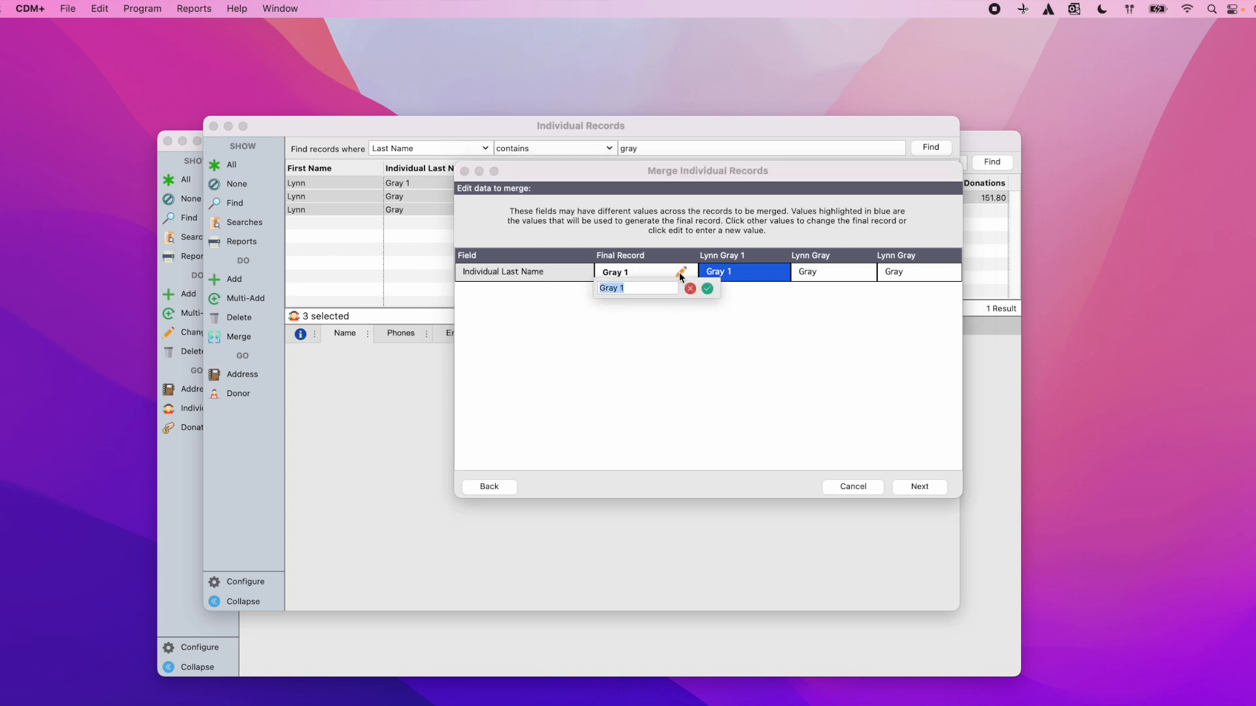
{"action": "left_click", "coordinate": [649, 288]}
{"action": "key", "text": "BackSpace"}
{"action": "left_click", "coordinate": [707, 289]}
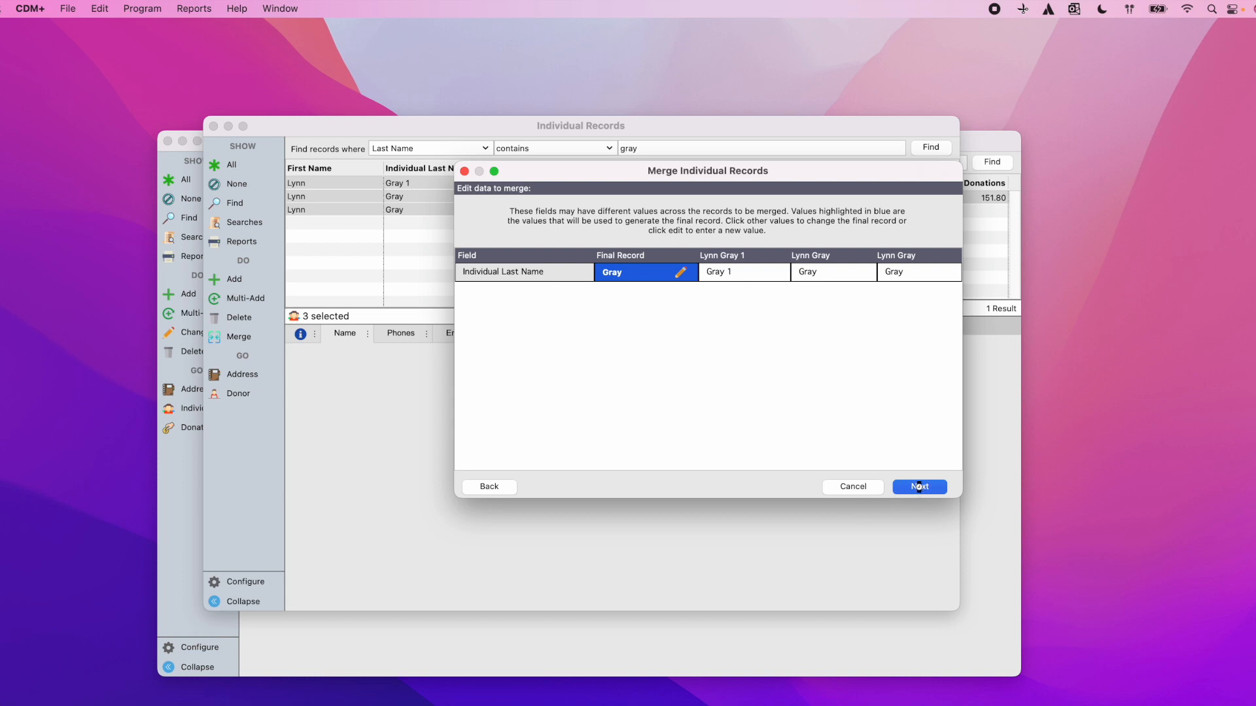
Step: Run the individual merge transferring 3 contact records and confirm it
{"action": "left_click", "coordinate": [920, 487]}
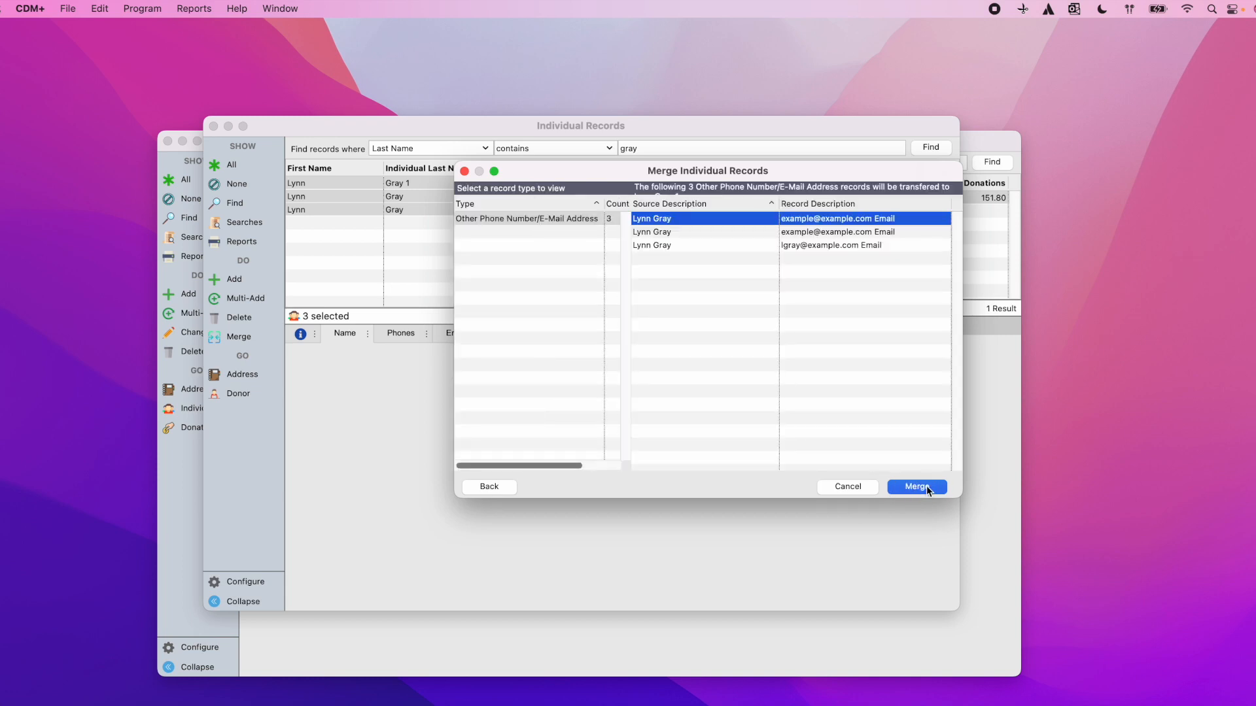
{"action": "left_click", "coordinate": [926, 485]}
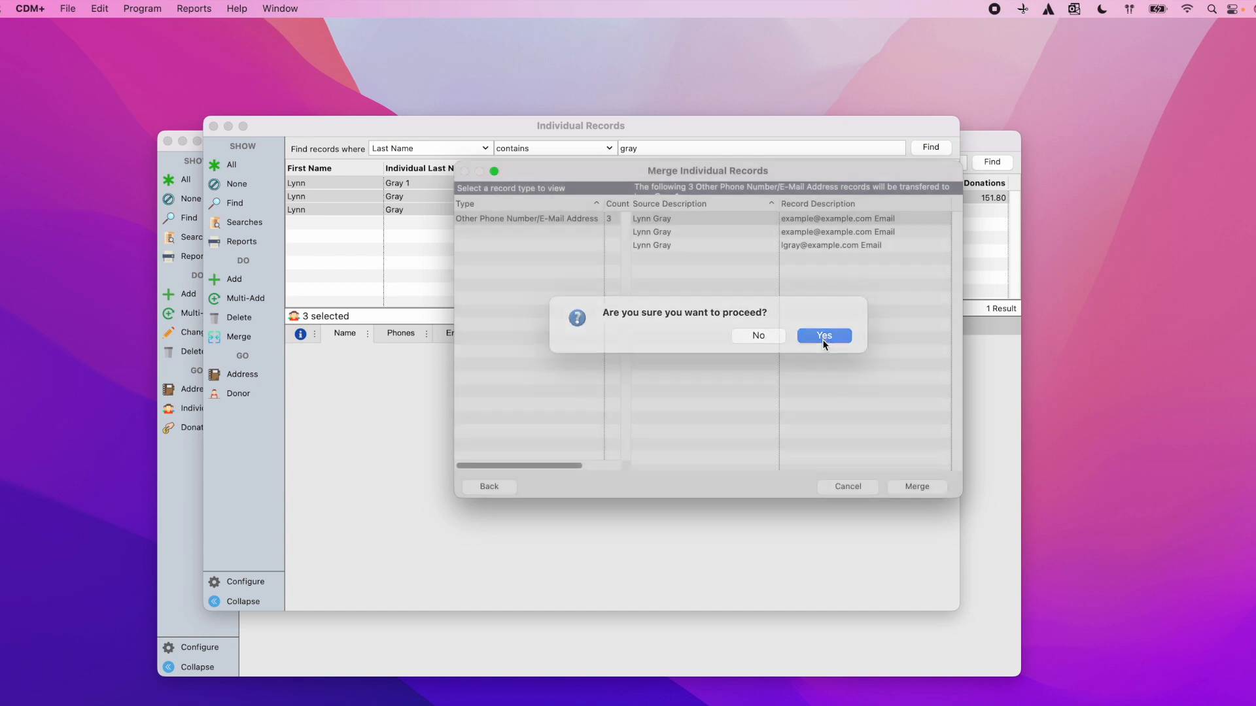
{"action": "left_click", "coordinate": [823, 341]}
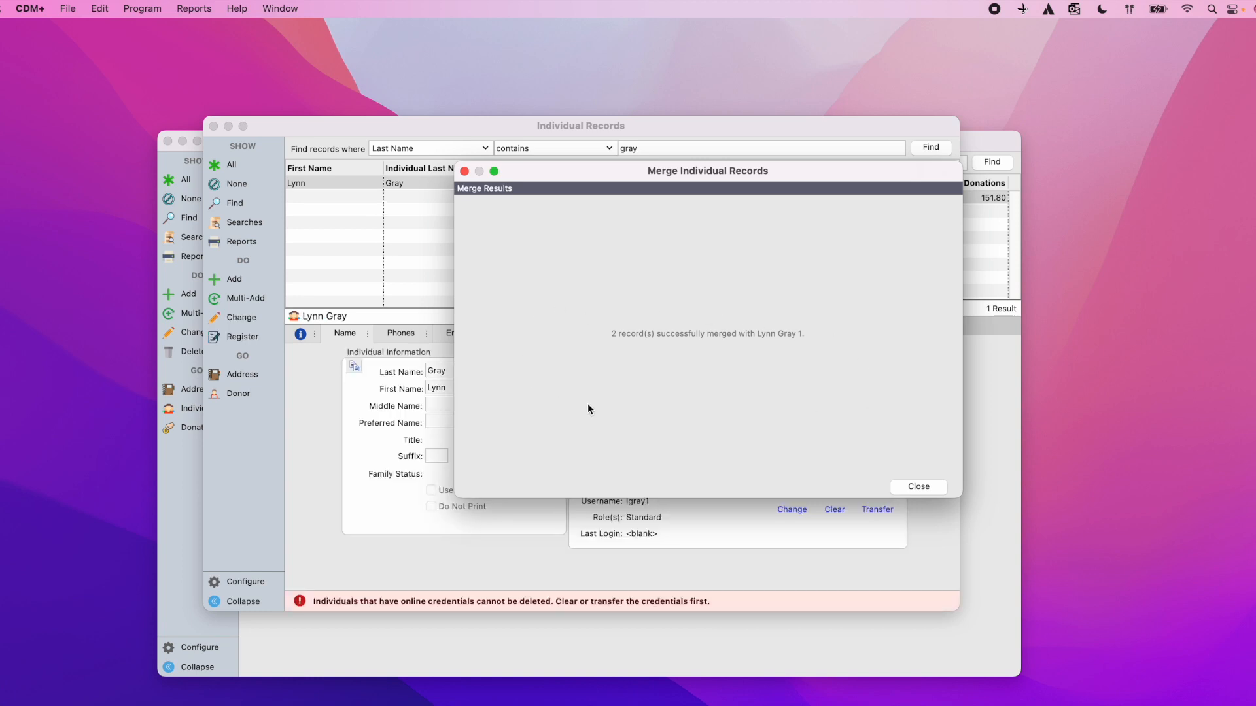
Step: Open Address Records, enlarge the window, and search Last Name contains 'gray' to list three addresses
{"action": "left_click", "coordinate": [939, 488]}
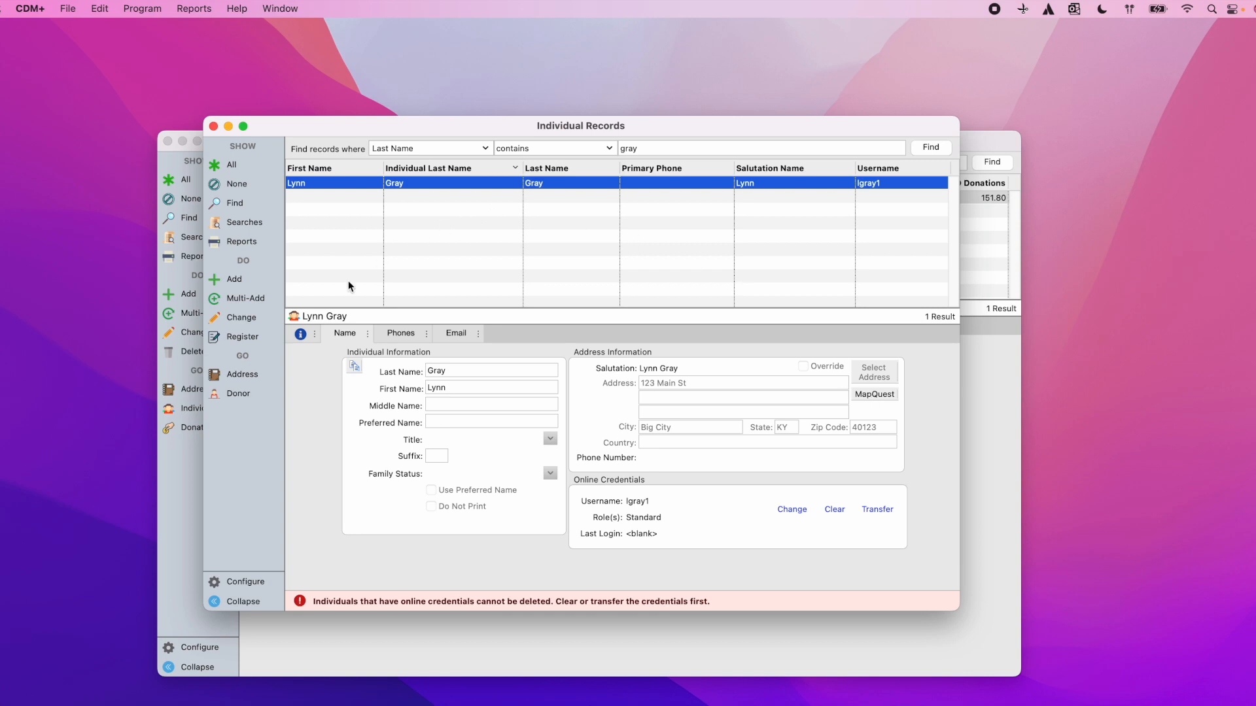
{"action": "left_click", "coordinate": [247, 377]}
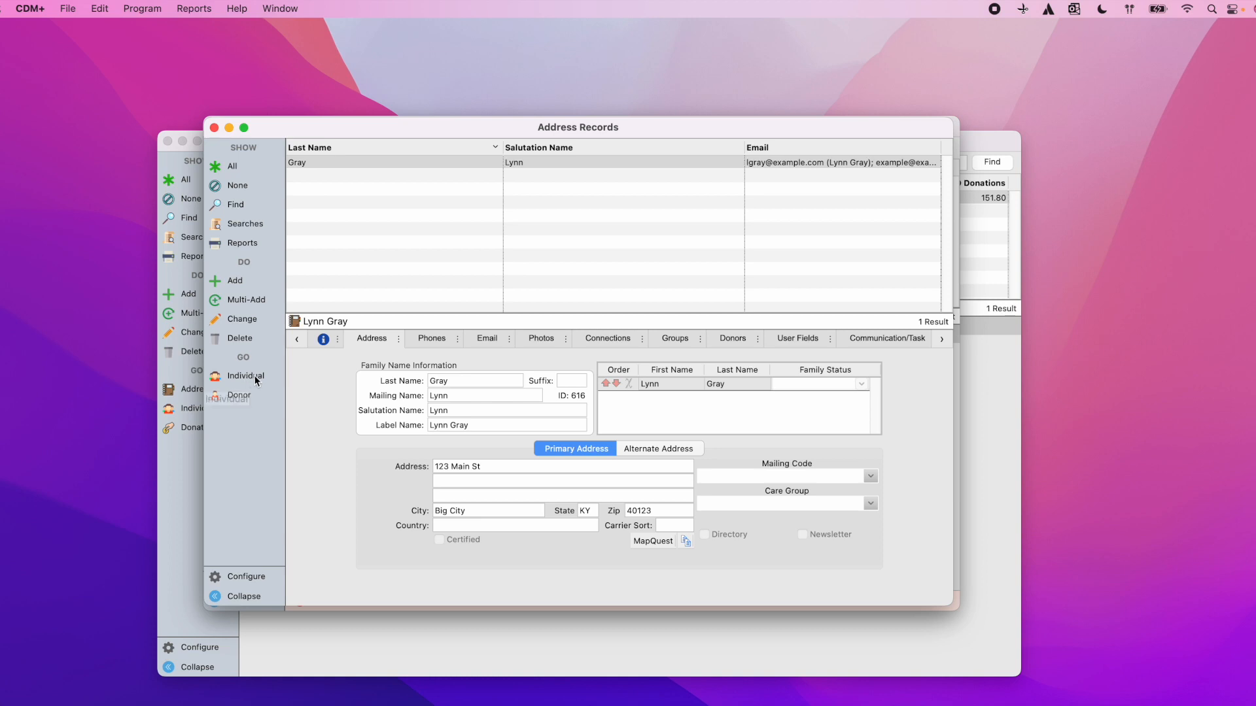
{"action": "left_click_drag", "start_coordinate": [208, 123], "coordinate": [147, 117]}
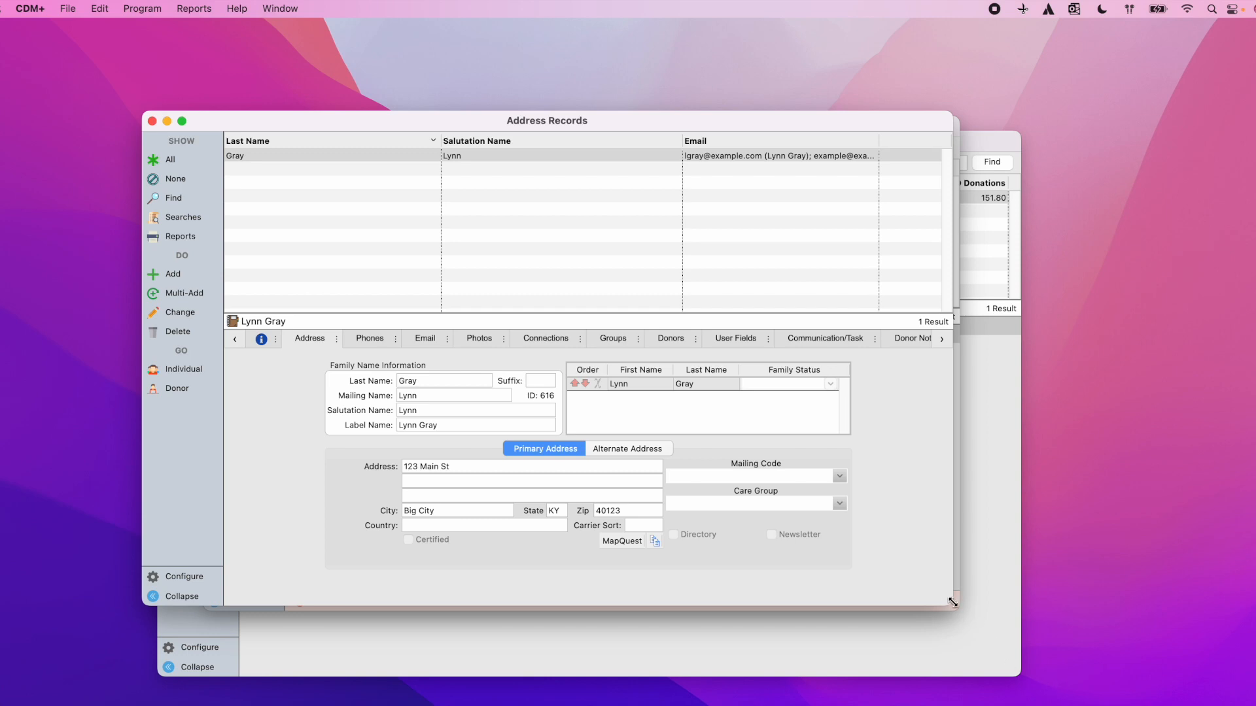
{"action": "left_click_drag", "start_coordinate": [953, 605], "coordinate": [1044, 671]}
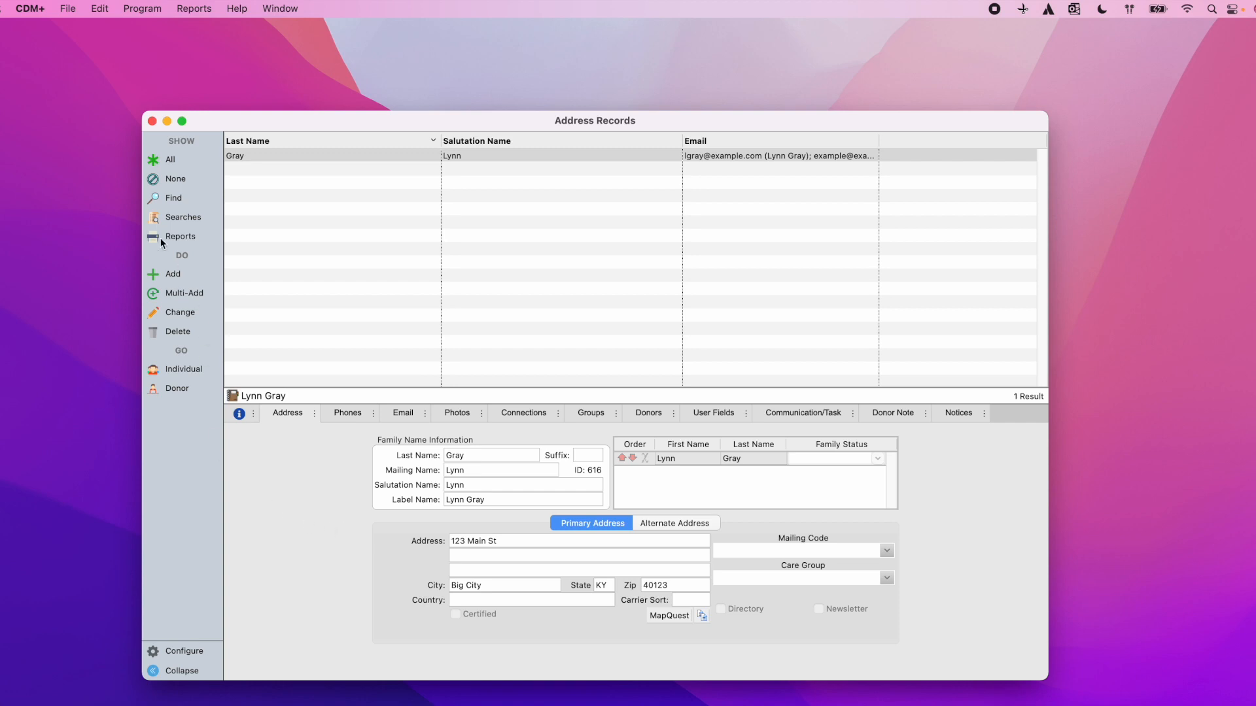
{"action": "left_click", "coordinate": [171, 198]}
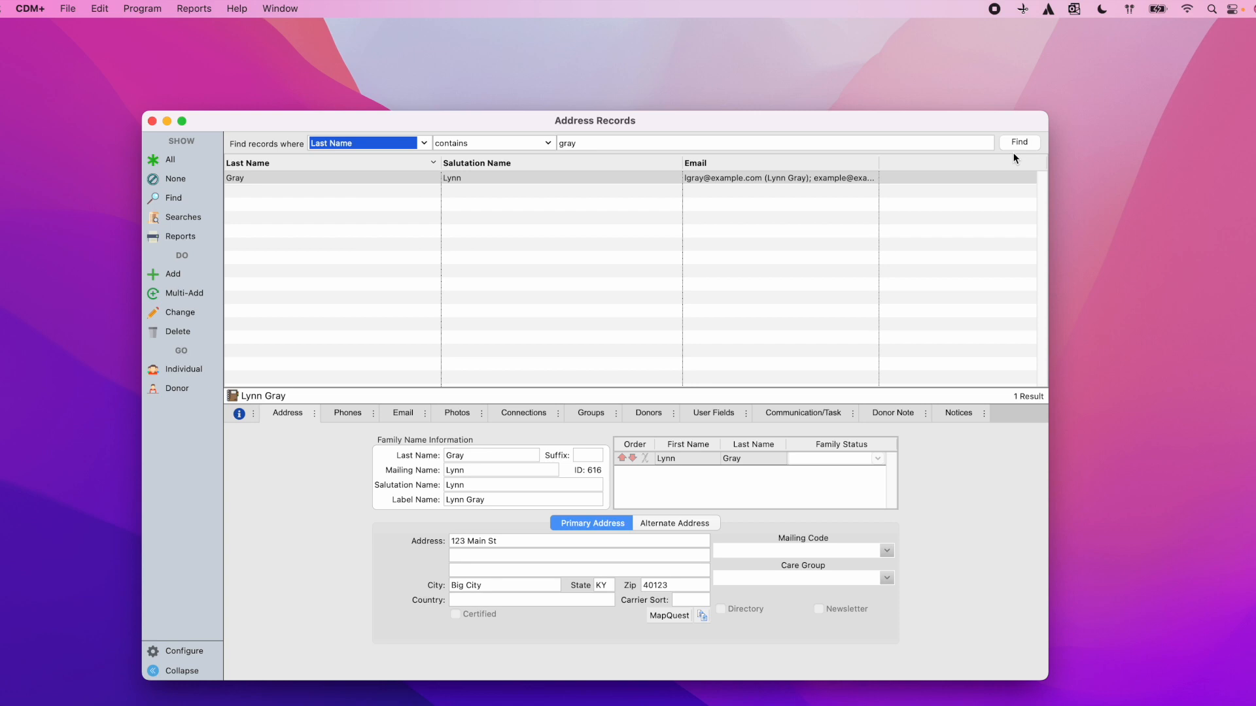
{"action": "left_click", "coordinate": [1017, 147]}
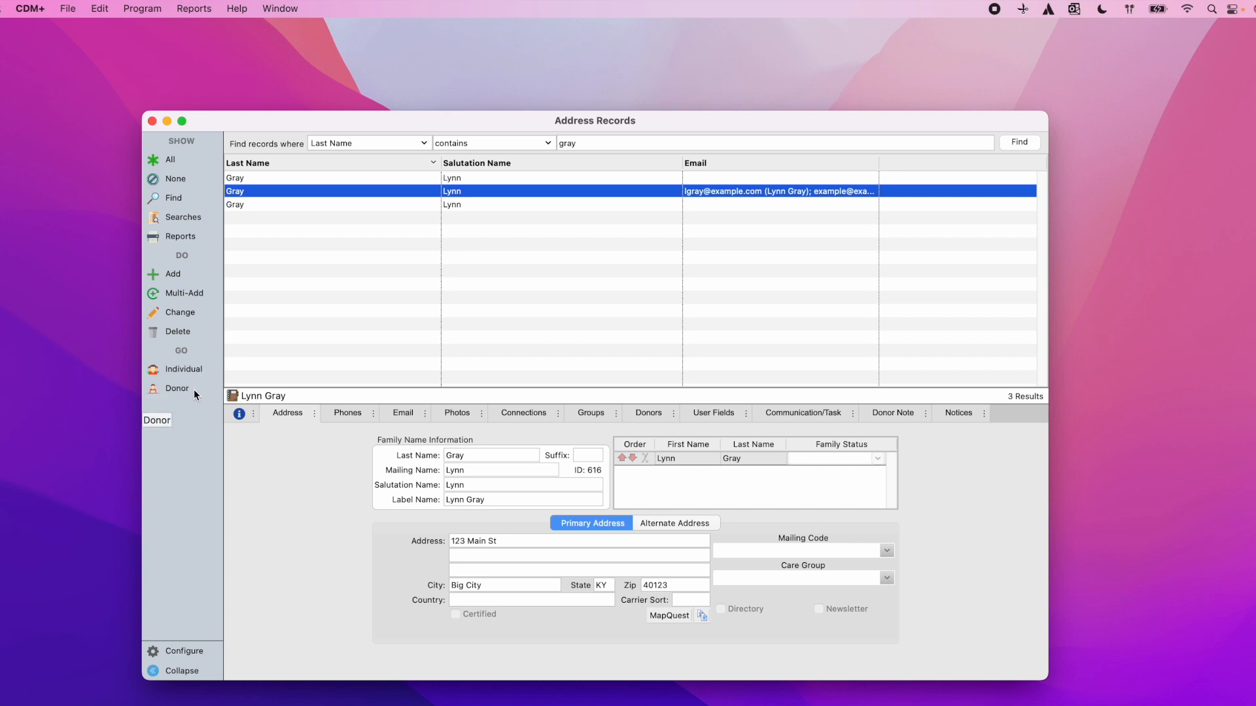
{"action": "left_click", "coordinate": [281, 181]}
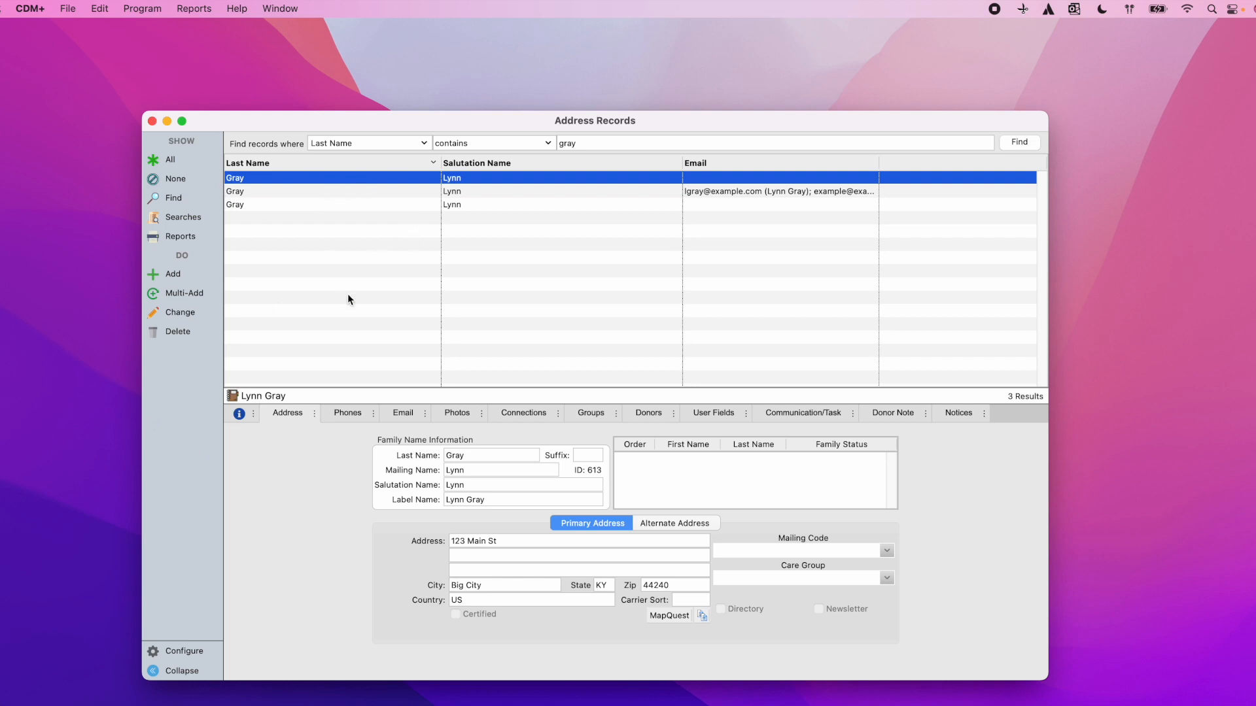
{"action": "left_click", "coordinate": [278, 204]}
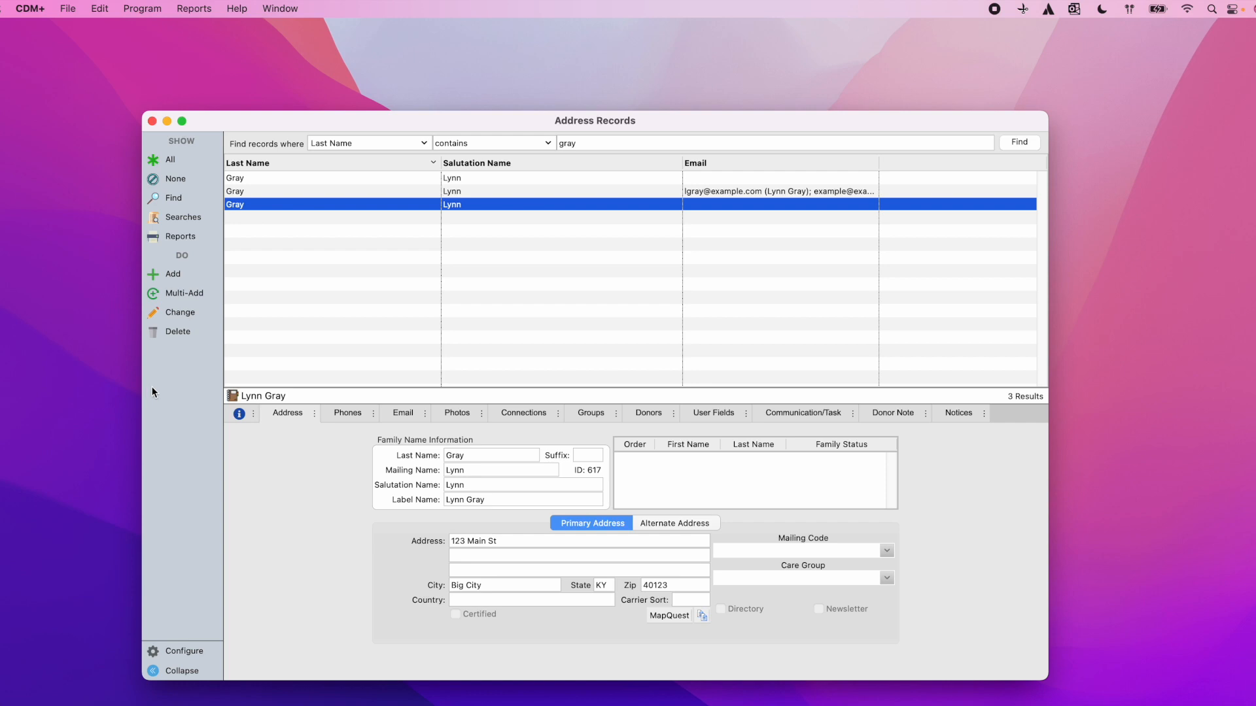
{"action": "left_click", "coordinate": [296, 178]}
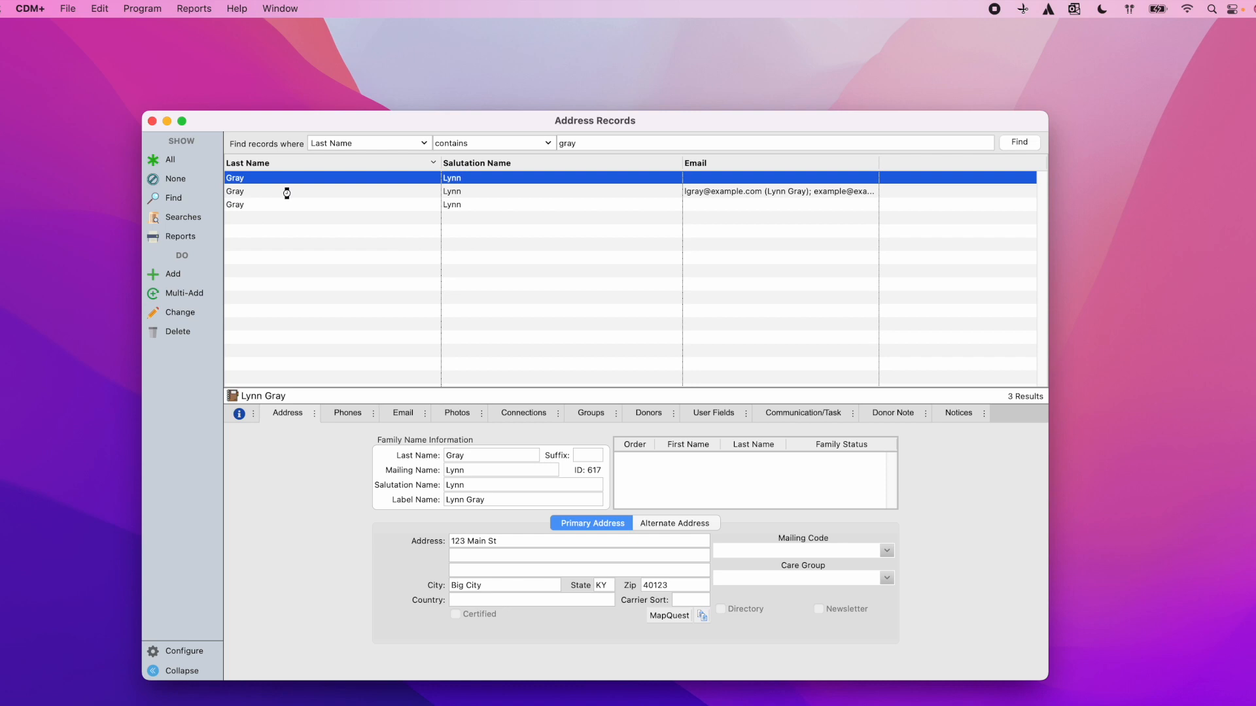
{"action": "left_click", "coordinate": [282, 191]}
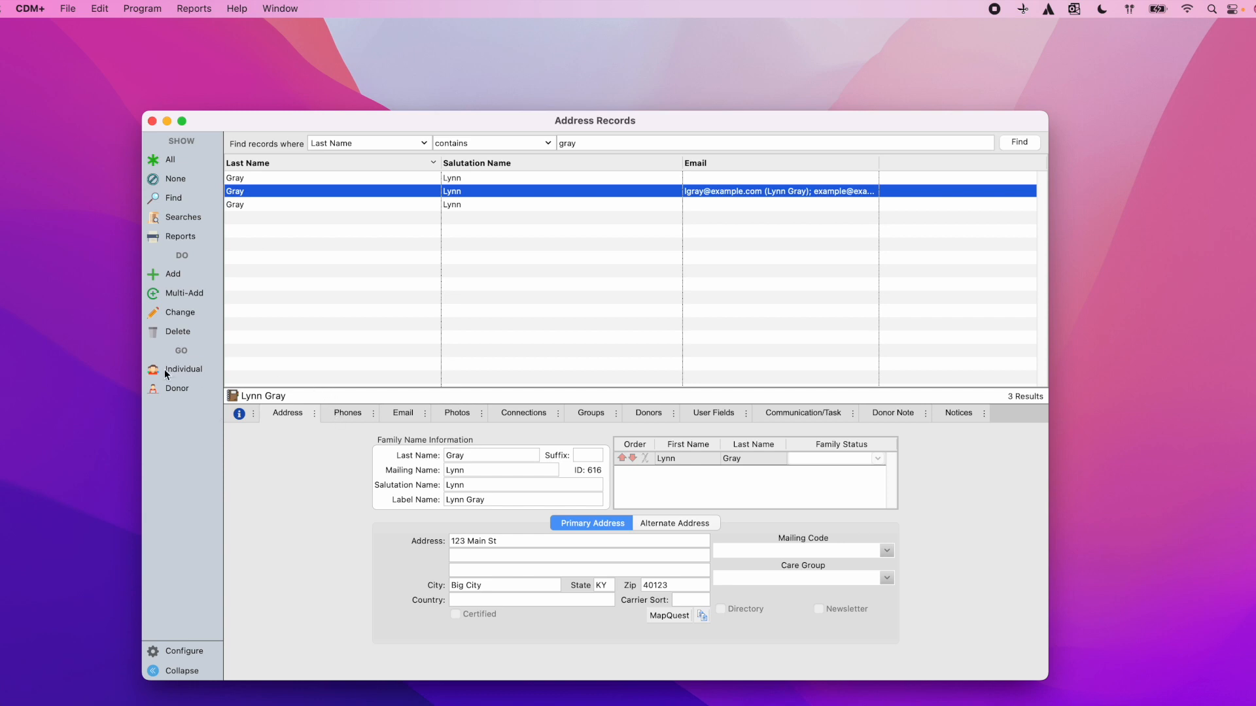
{"action": "left_click", "coordinate": [254, 181]}
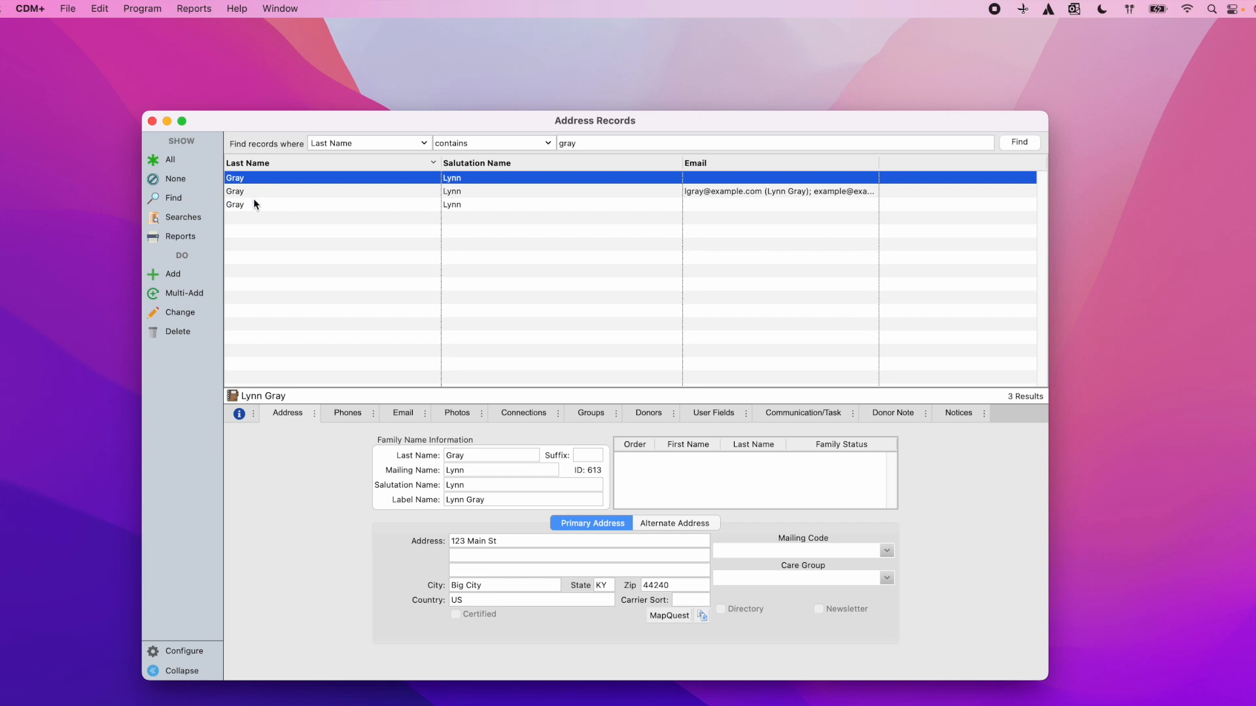
{"action": "left_click", "coordinate": [247, 205], "text": "super"}
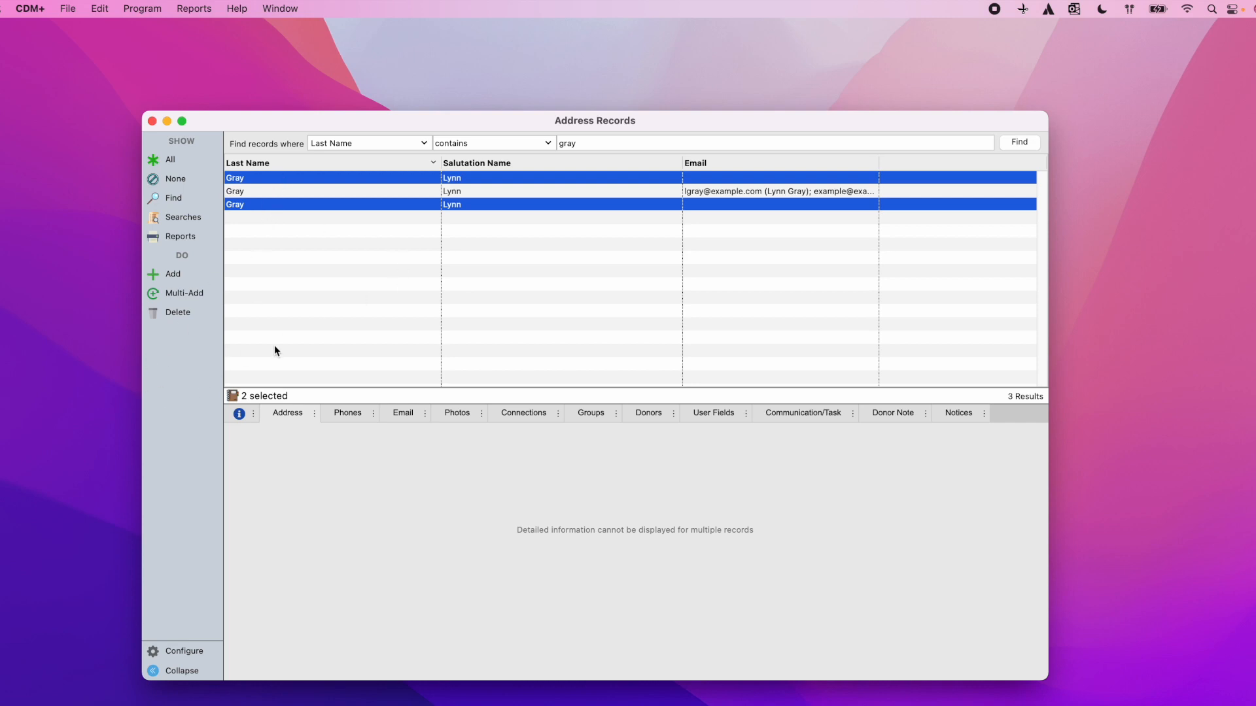
Step: Delete the two selected duplicate Gray addresses, leaving one record at 123 Main St
{"action": "left_click", "coordinate": [174, 313]}
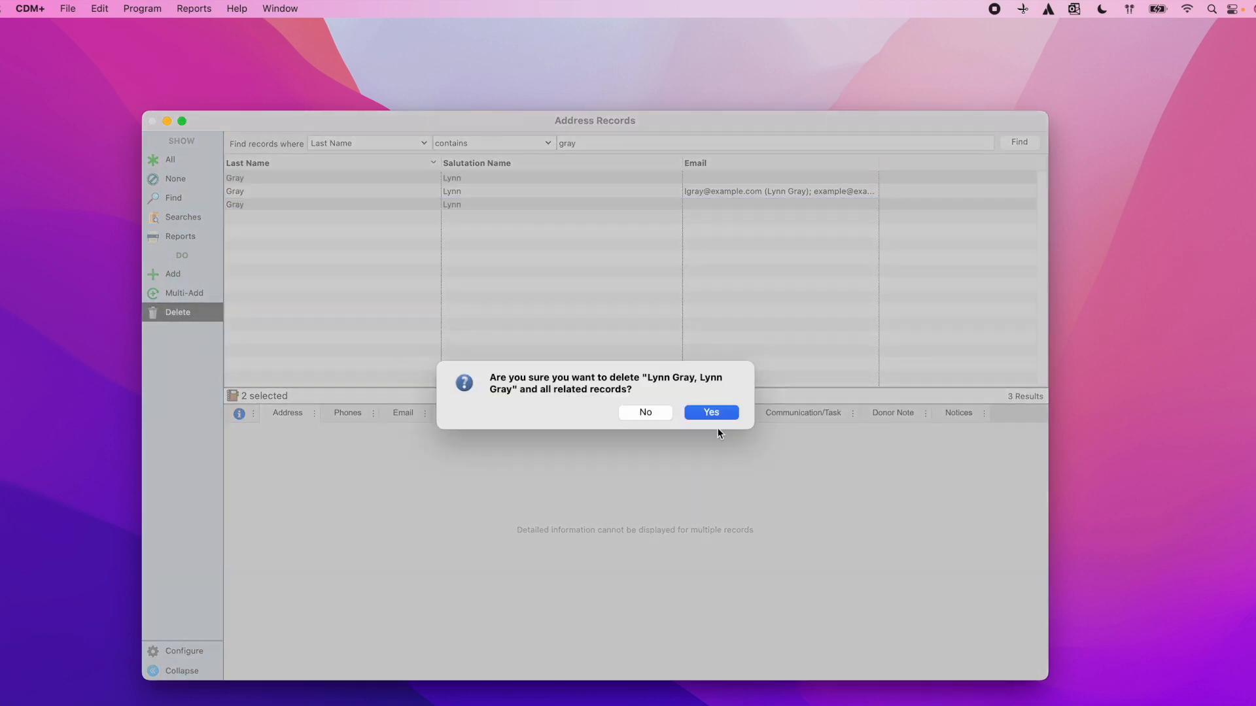
{"action": "left_click", "coordinate": [711, 412]}
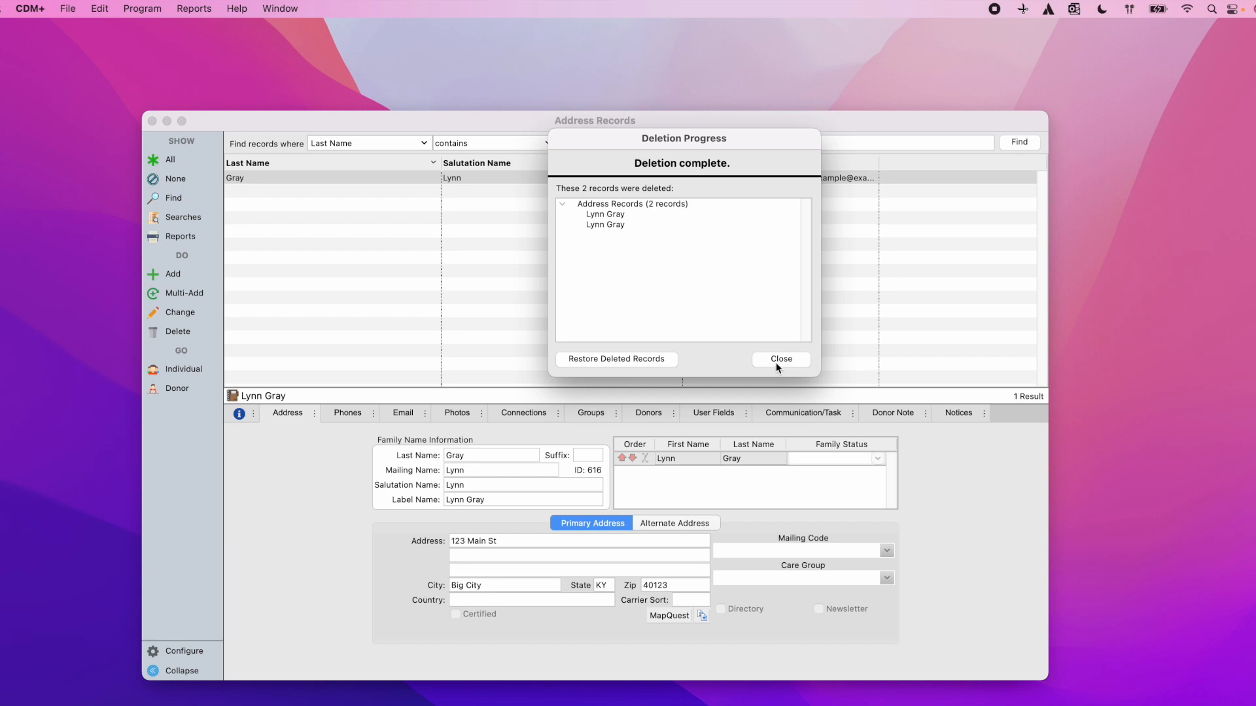
{"action": "left_click", "coordinate": [779, 360]}
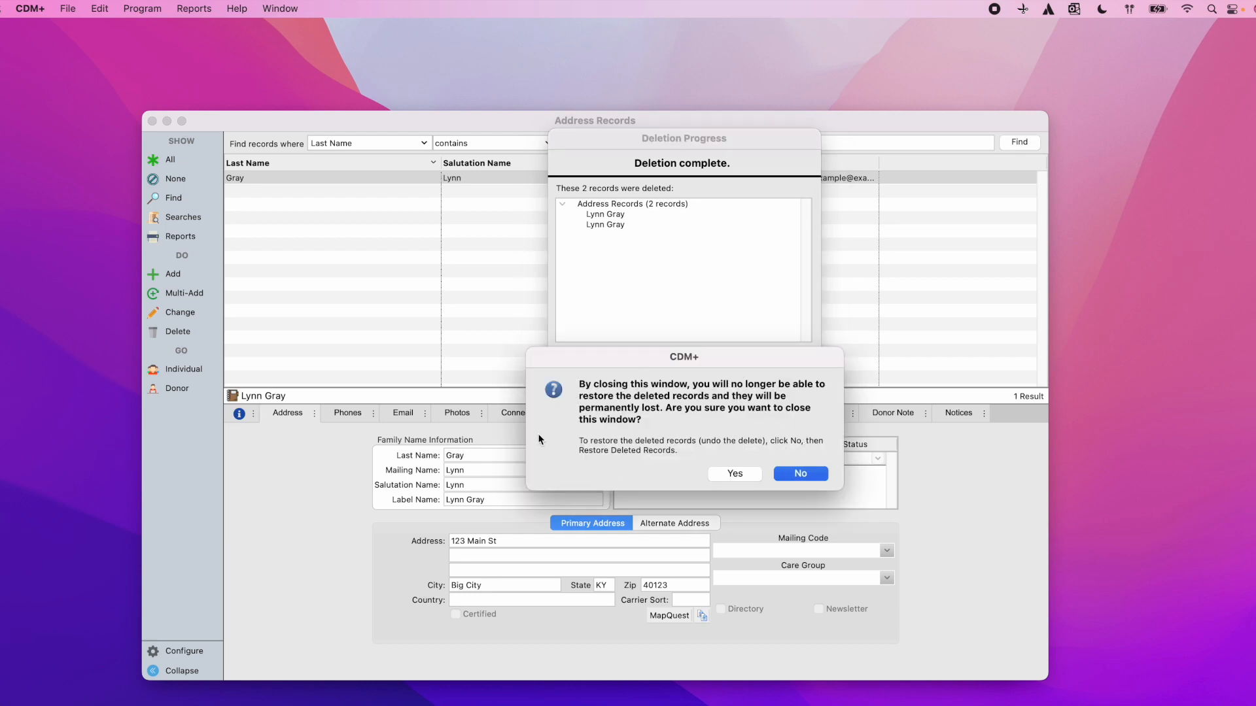
{"action": "left_click", "coordinate": [726, 473]}
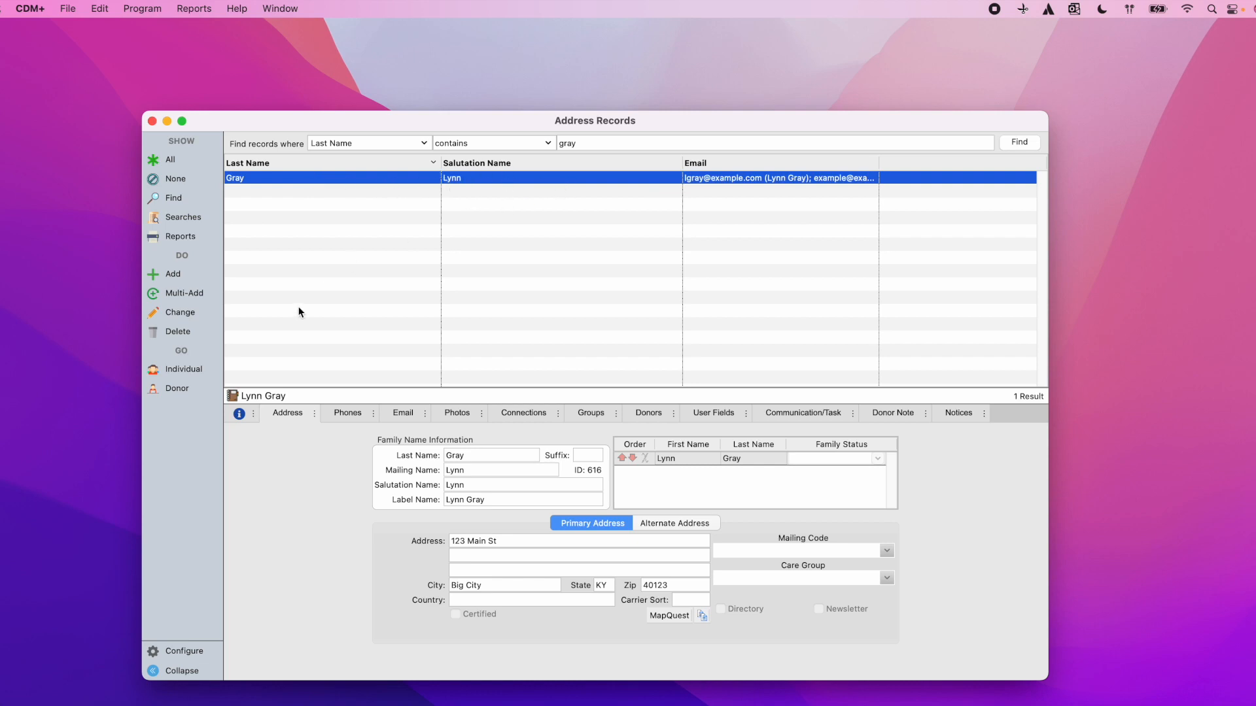
Step: Go from Individual Records to the merged Gray donor record, showing YTD donations of 151.80
{"action": "left_click", "coordinate": [195, 365]}
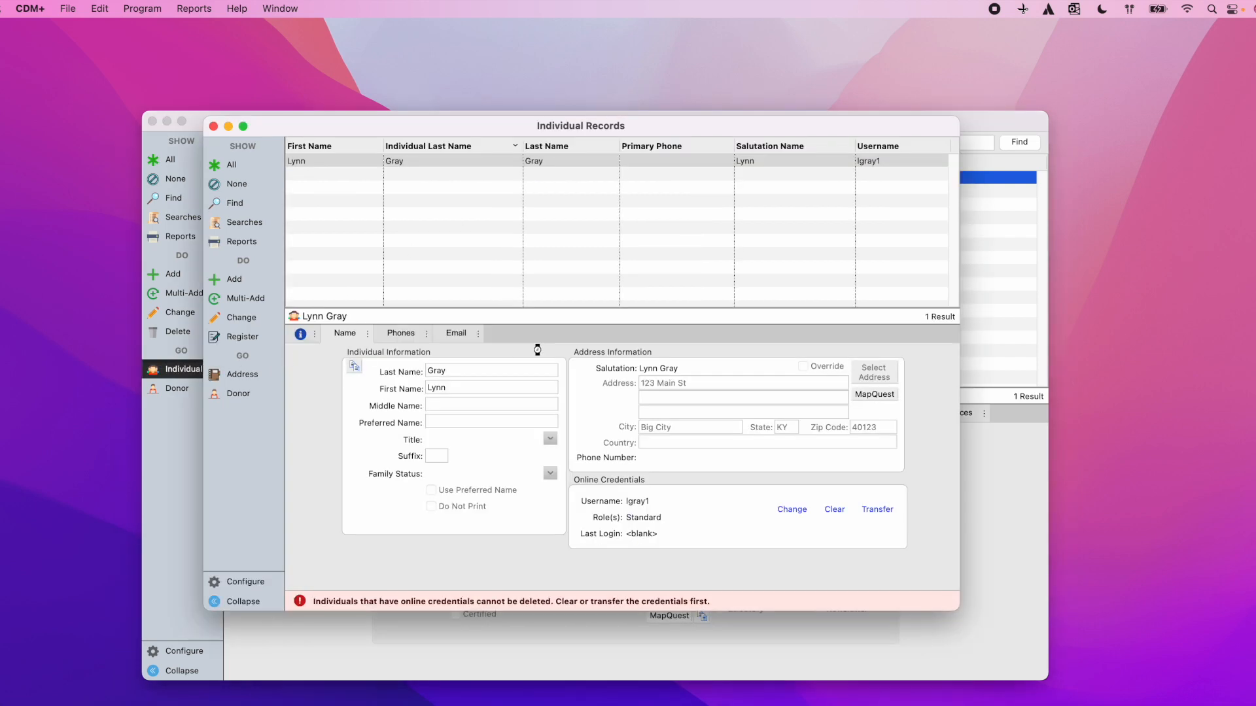
{"action": "left_click", "coordinate": [241, 395]}
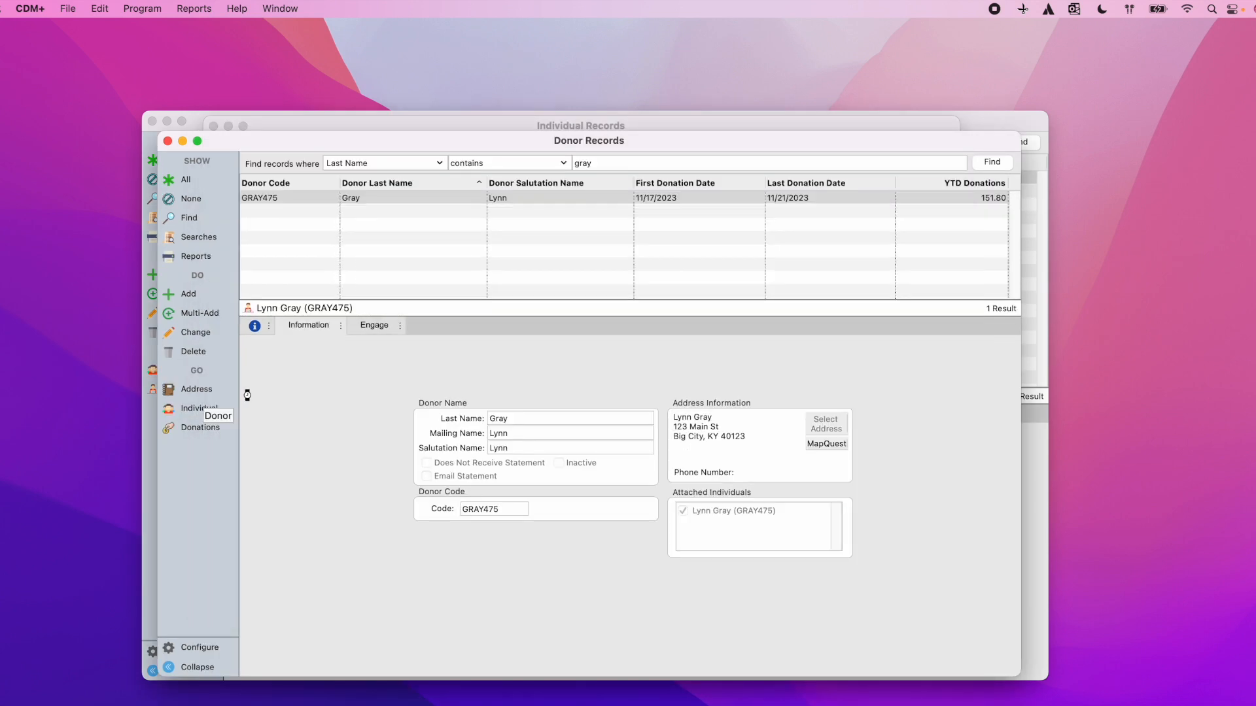